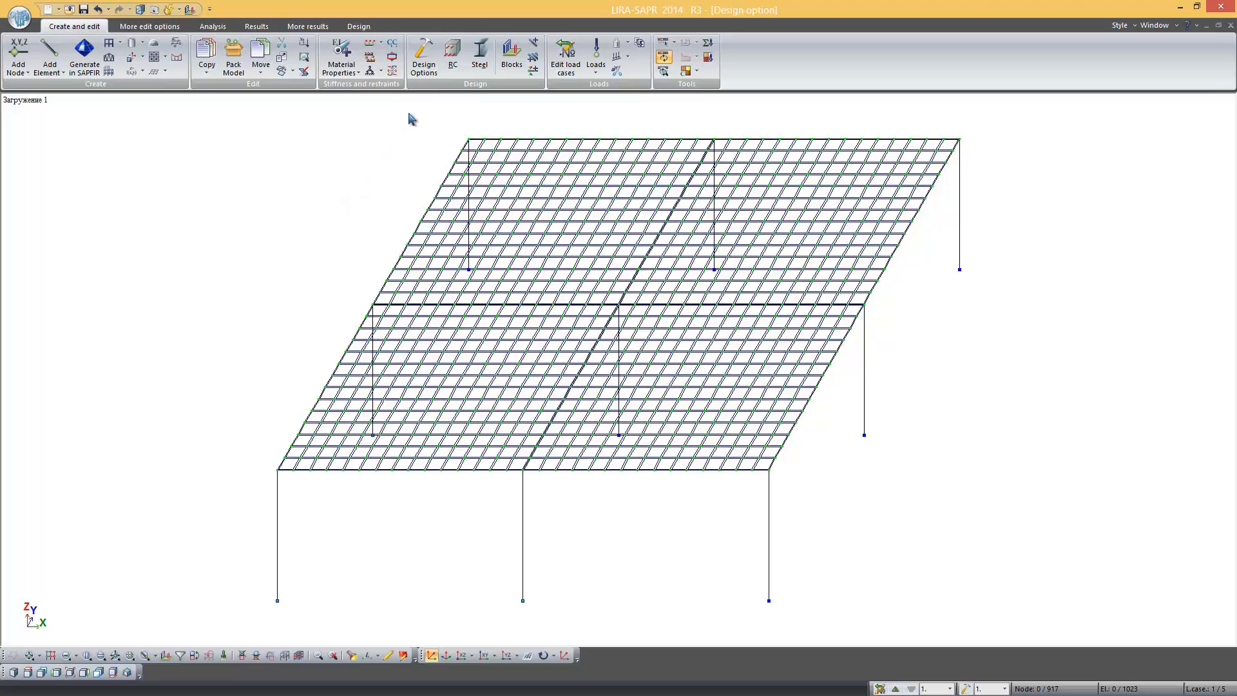
- Open the Design options dialog for the model
{"action": "left_click", "coordinate": [431, 72]}
{"action": "left_click_drag", "start_coordinate": [326, 135], "coordinate": [350, 142]}
{"action": "left_click", "coordinate": [375, 184]}
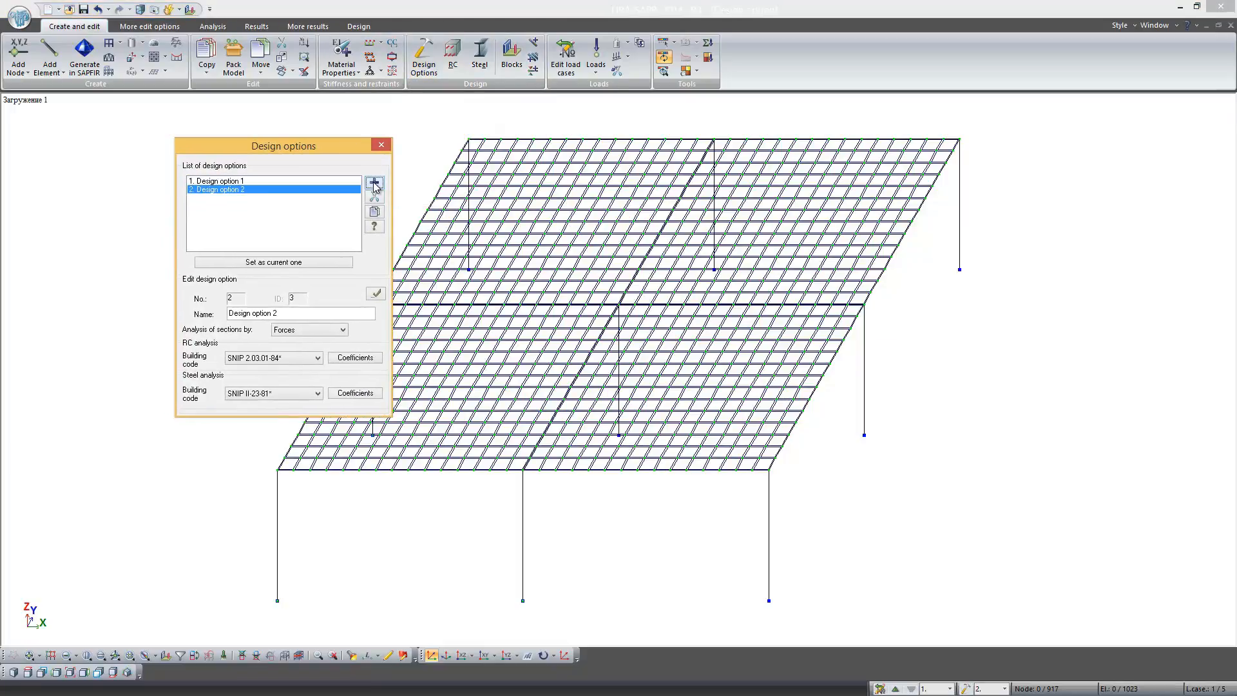
{"action": "left_click", "coordinate": [374, 184]}
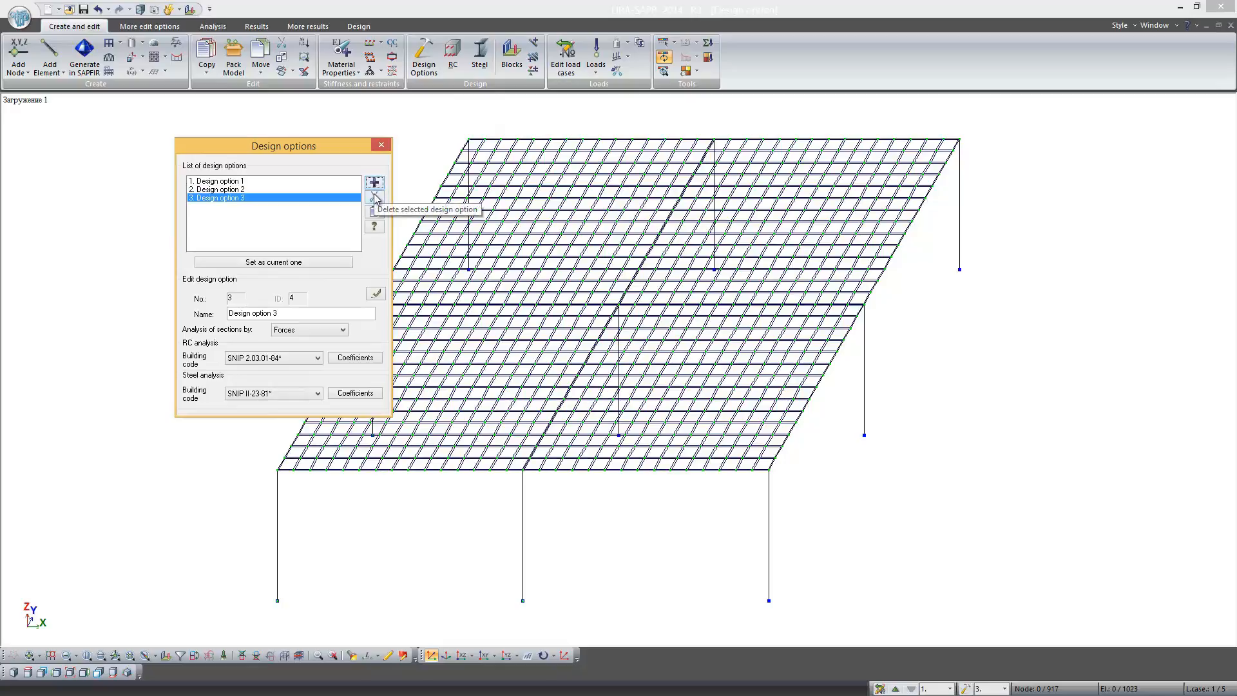
{"action": "left_click", "coordinate": [375, 198]}
{"action": "left_click", "coordinate": [374, 197]}
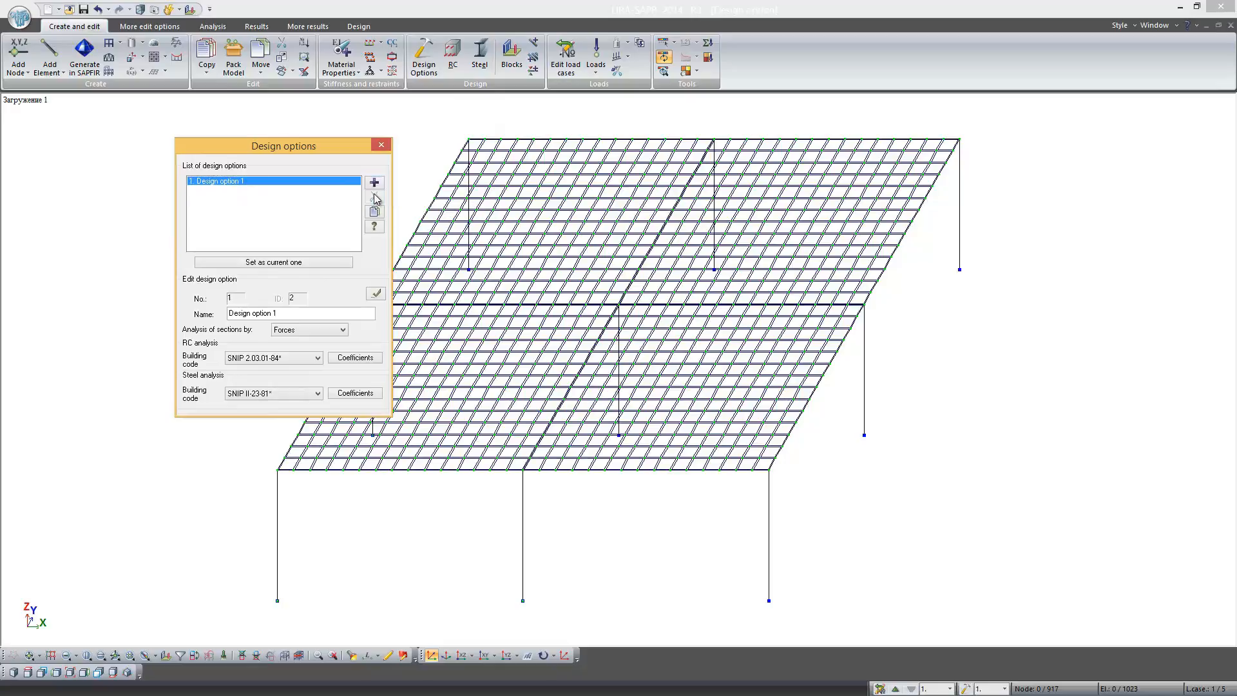
- Examine the RC building code, steel building code, section analysis and name settings of the first design option
{"action": "left_click", "coordinate": [316, 358]}
{"action": "left_click", "coordinate": [316, 359]}
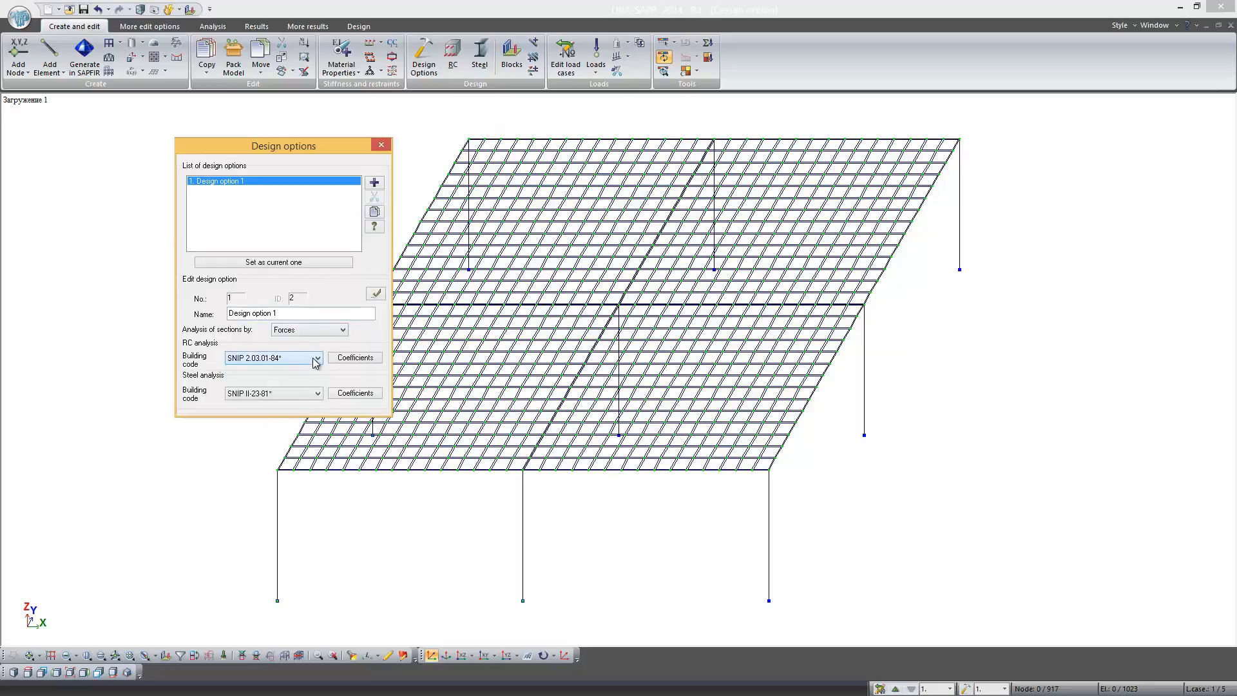
{"action": "left_click", "coordinate": [308, 394]}
{"action": "left_click", "coordinate": [308, 394]}
{"action": "left_click", "coordinate": [321, 331]}
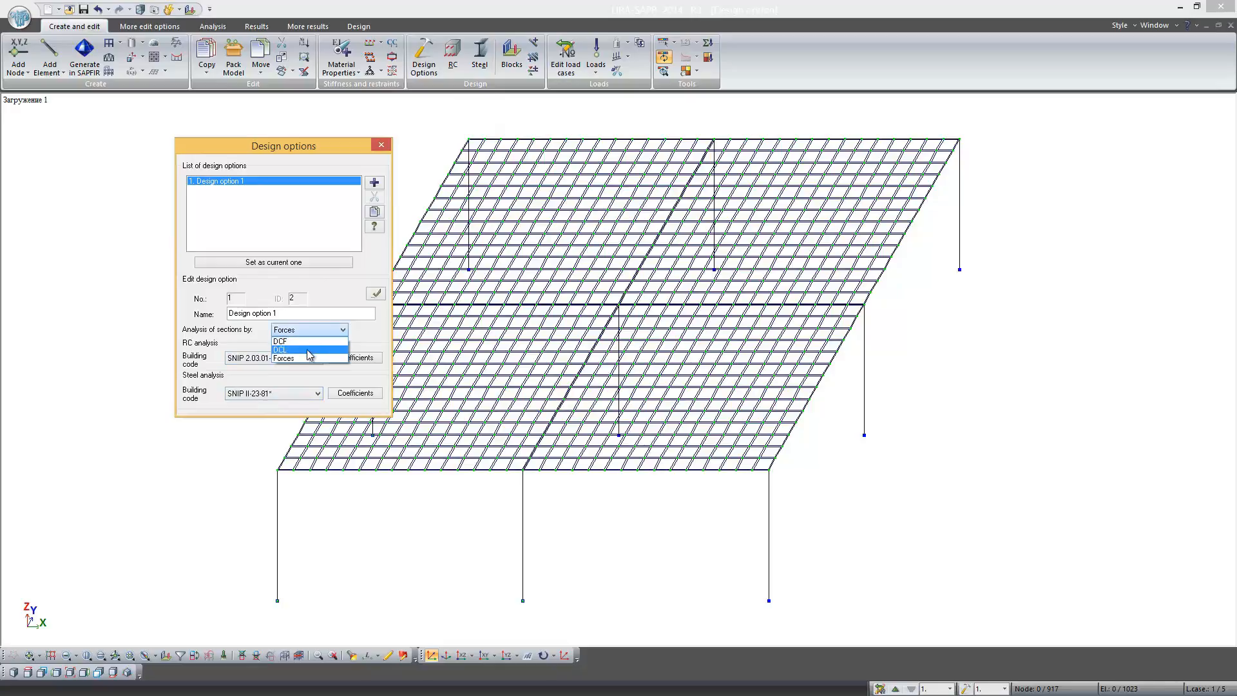
{"action": "left_click", "coordinate": [313, 332]}
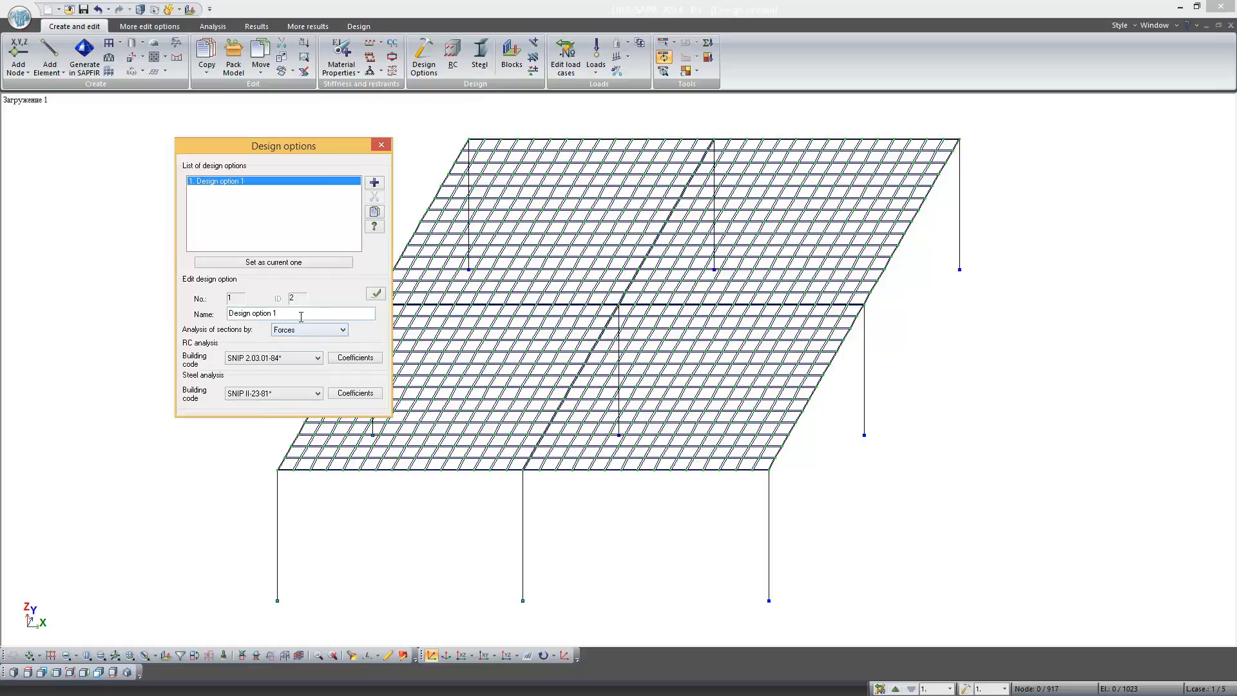
{"action": "left_click_drag", "start_coordinate": [284, 313], "coordinate": [226, 314]}
{"action": "left_click", "coordinate": [281, 314]}
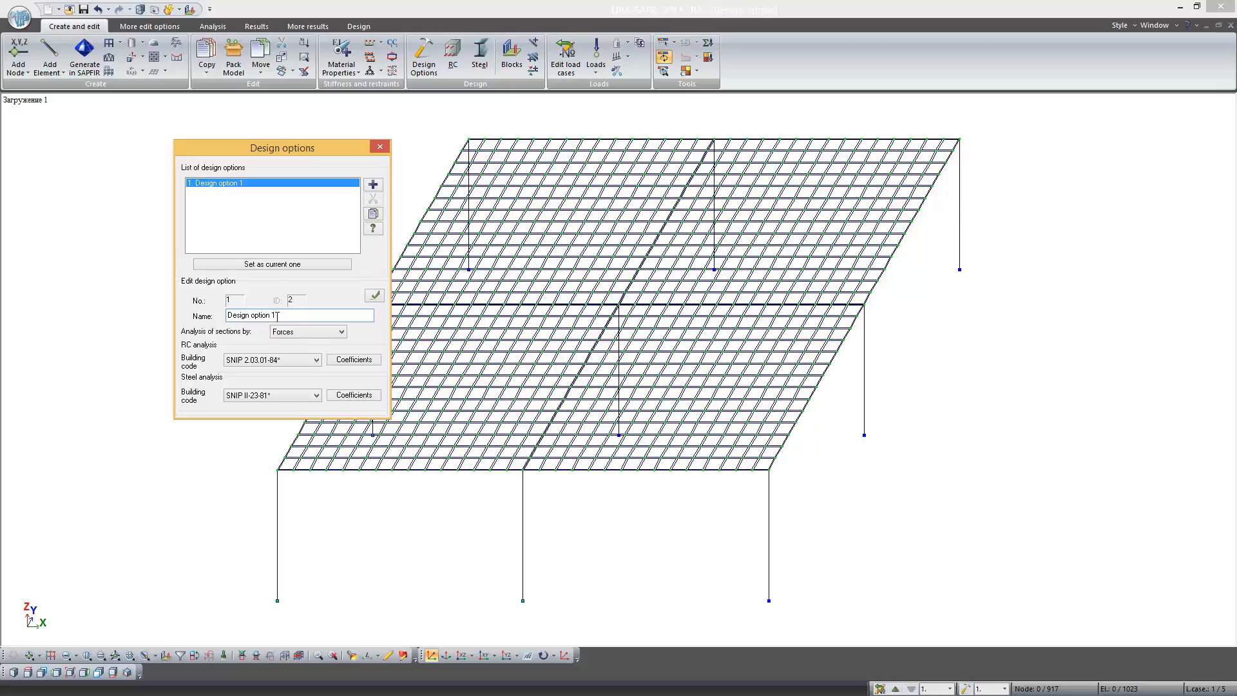
- Set the first design option to analyse sections by DCL and apply the change
{"action": "left_click", "coordinate": [298, 331]}
{"action": "left_click", "coordinate": [297, 348]}
{"action": "left_click", "coordinate": [375, 297]}
- Add two more design options and set the third one to RC code SP 63.13330.2012 with sections analysed by DCL
{"action": "left_click", "coordinate": [373, 185]}
{"action": "left_click", "coordinate": [373, 184]}
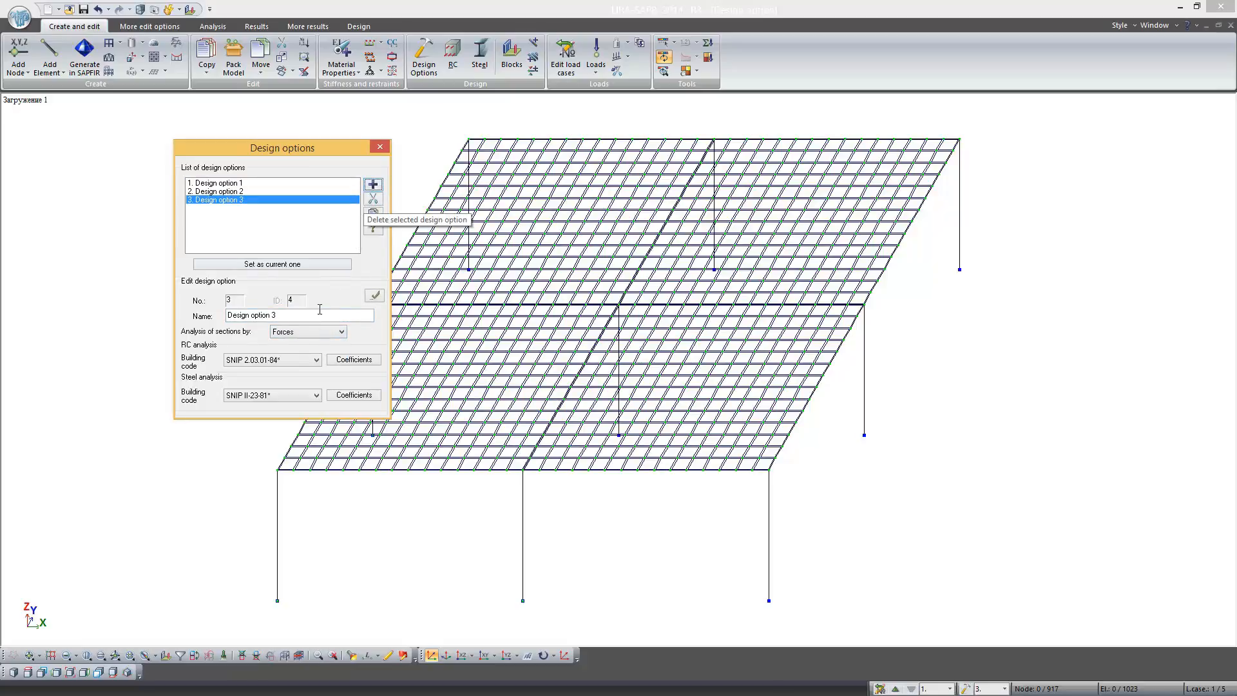
{"action": "left_click", "coordinate": [303, 362]}
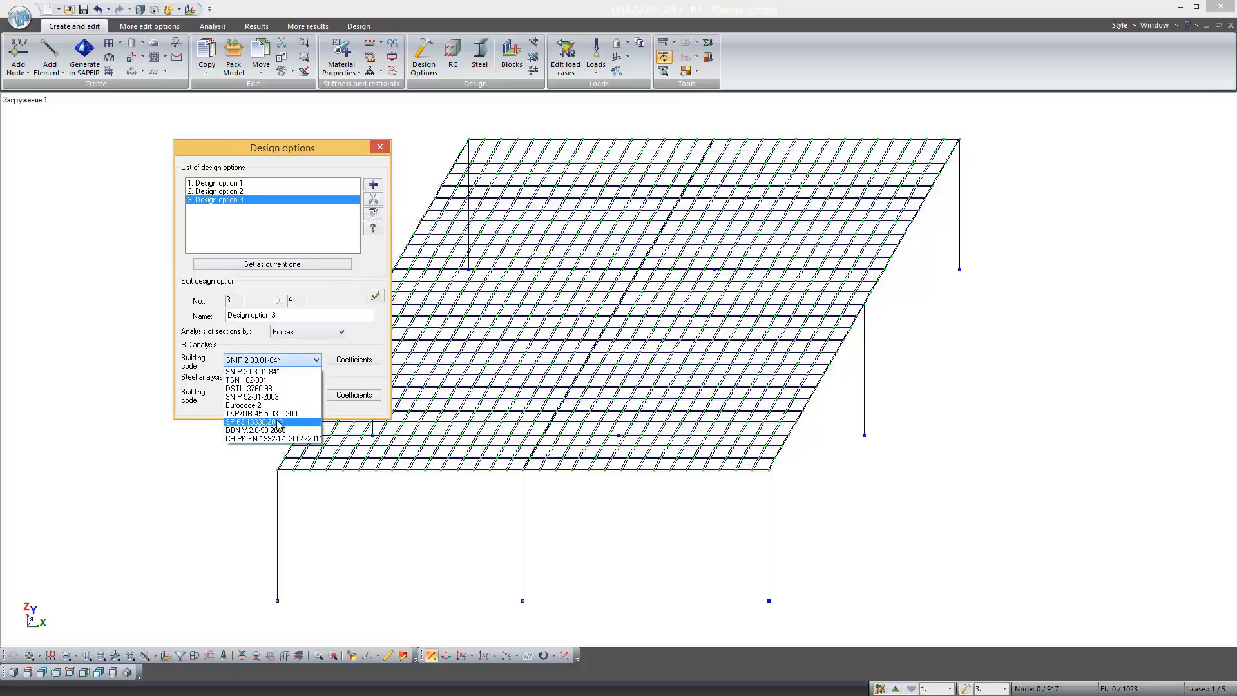
{"action": "left_click", "coordinate": [258, 422]}
{"action": "left_click", "coordinate": [308, 330]}
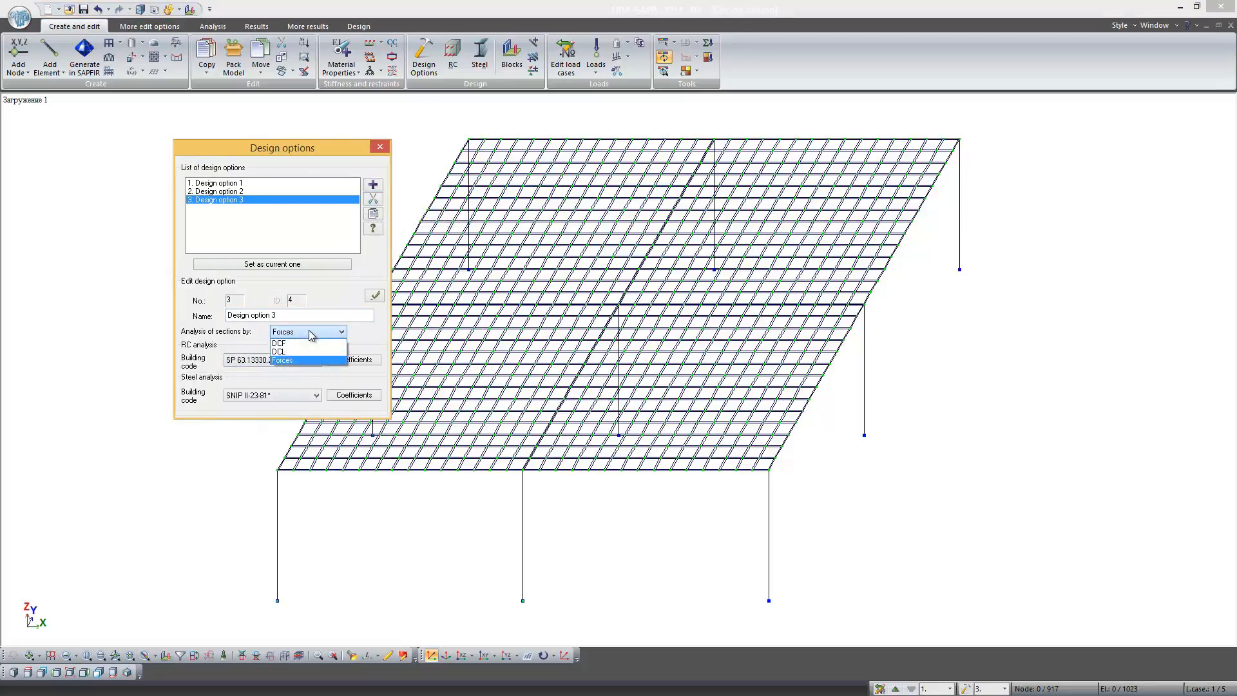
{"action": "left_click", "coordinate": [301, 352]}
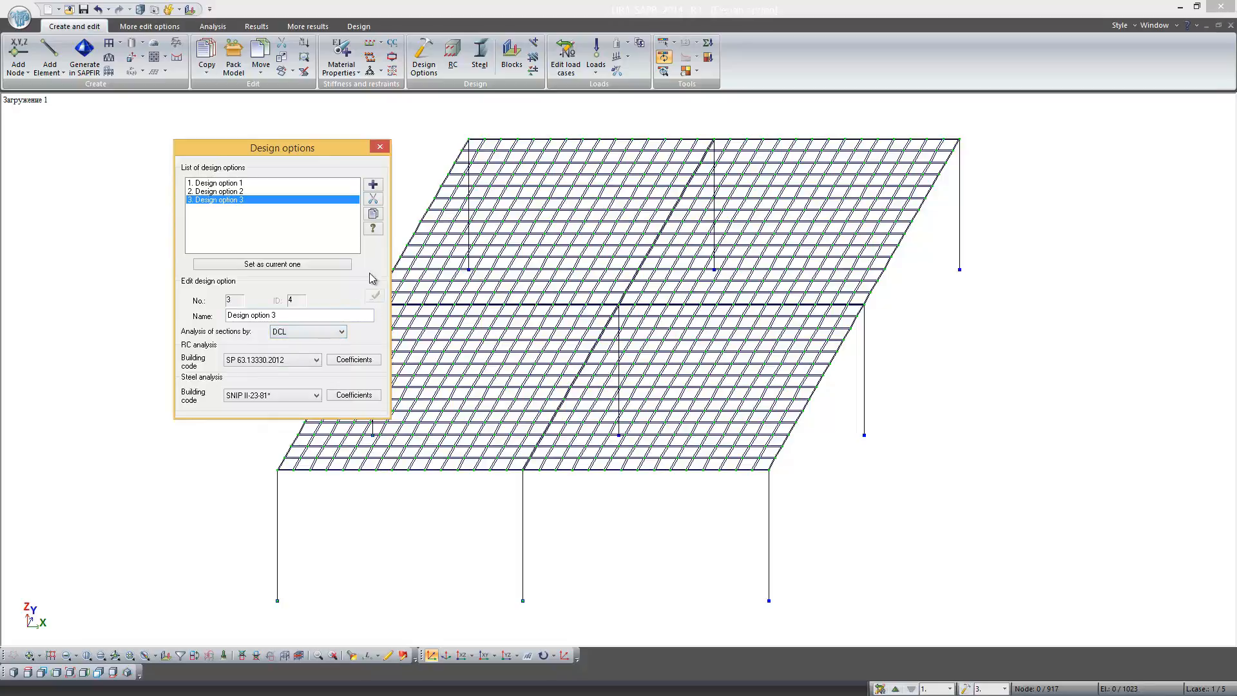
- Set design option 2 to analyse sections by DCL with RC code SP 63.13330.2012, apply it and close the dialog
{"action": "left_click", "coordinate": [334, 191]}
{"action": "left_click", "coordinate": [305, 334]}
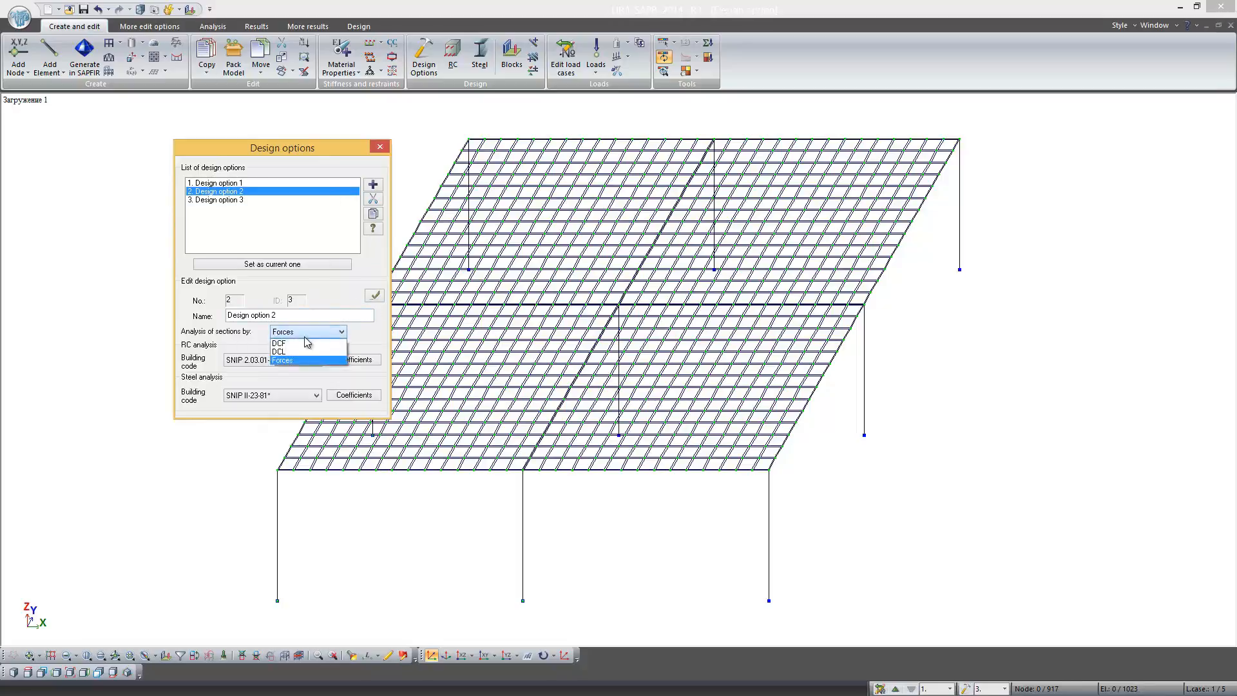
{"action": "left_click", "coordinate": [301, 348]}
{"action": "left_click", "coordinate": [297, 359]}
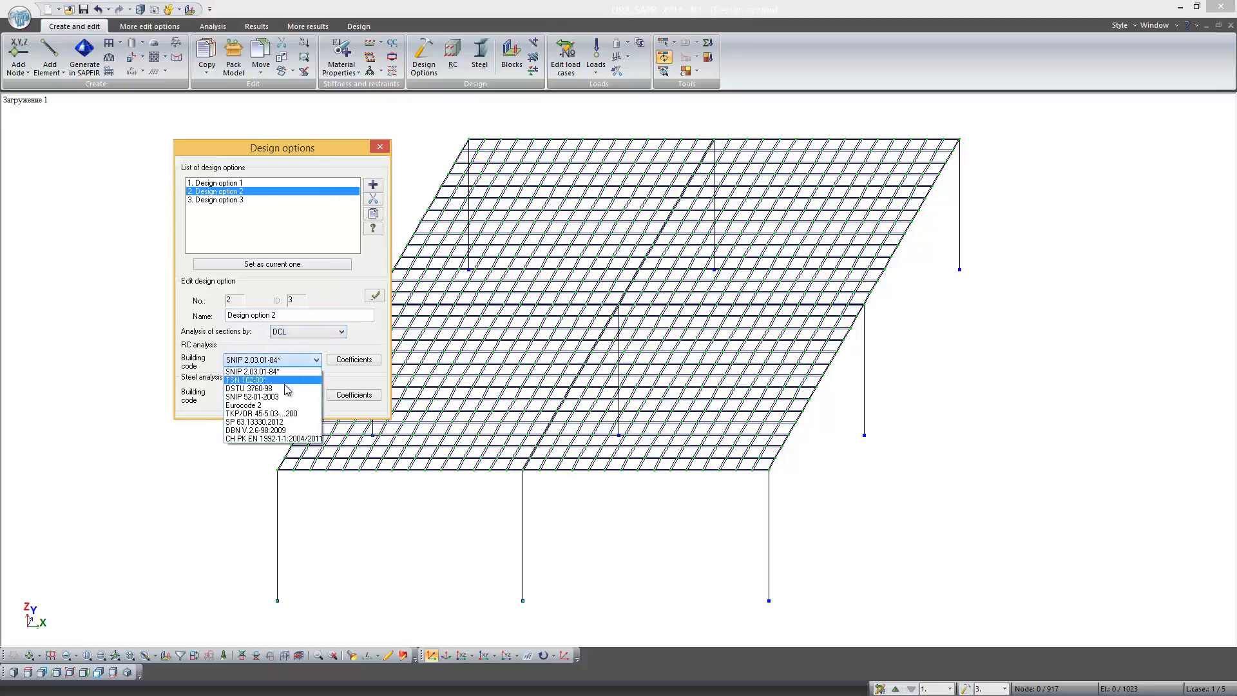
{"action": "left_click", "coordinate": [277, 422]}
{"action": "left_click", "coordinate": [374, 296]}
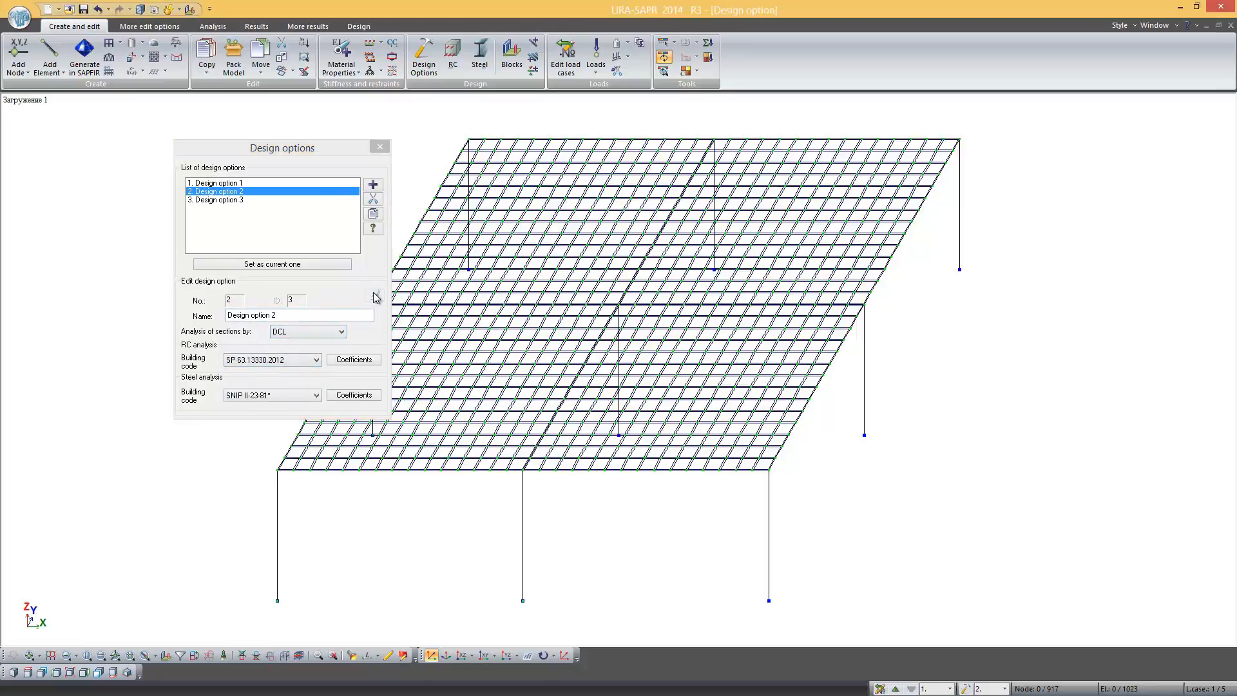
{"action": "left_click", "coordinate": [380, 148]}
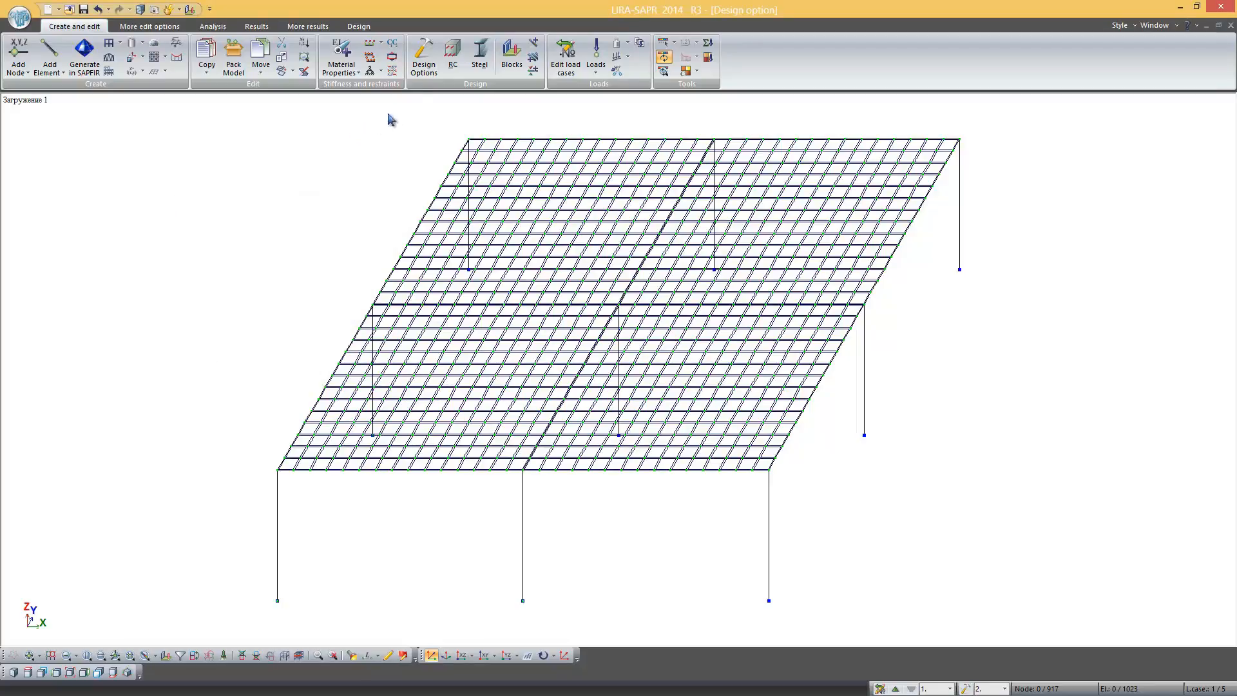
- Open the reinforced concrete material data, make design option 1 current and inspect the general parameters for a new type
{"action": "left_click", "coordinate": [452, 63]}
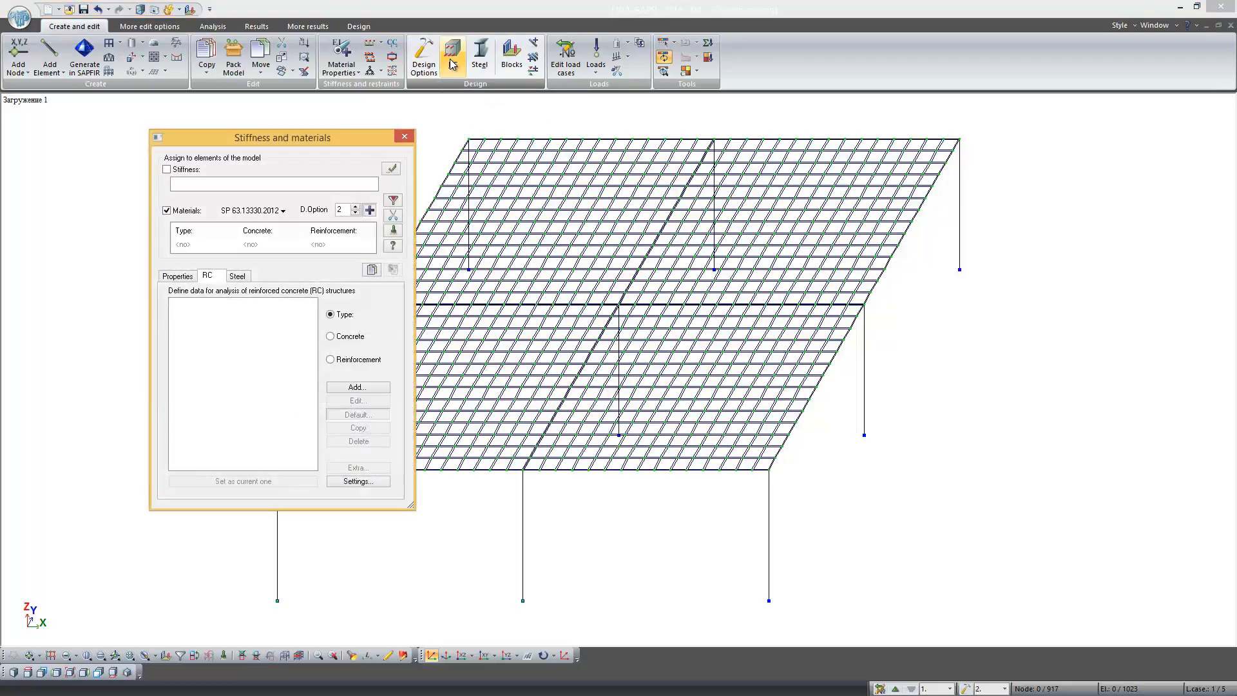
{"action": "left_click", "coordinate": [356, 138]}
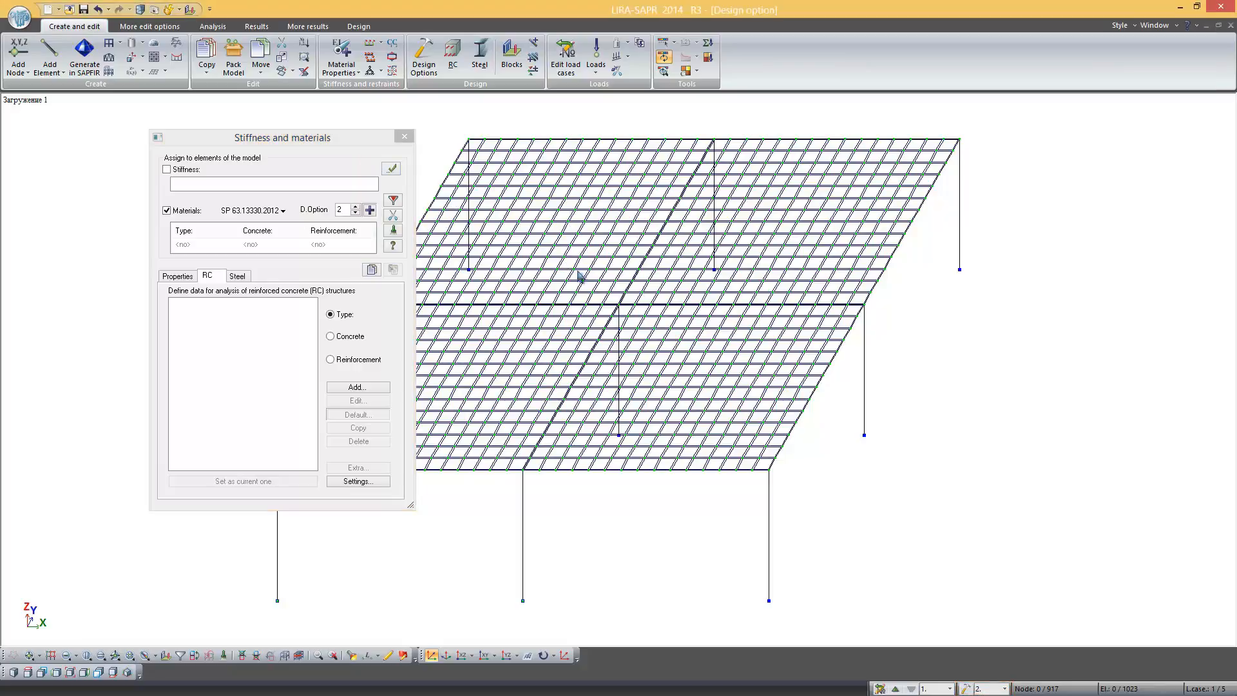
{"action": "left_click", "coordinate": [1005, 689]}
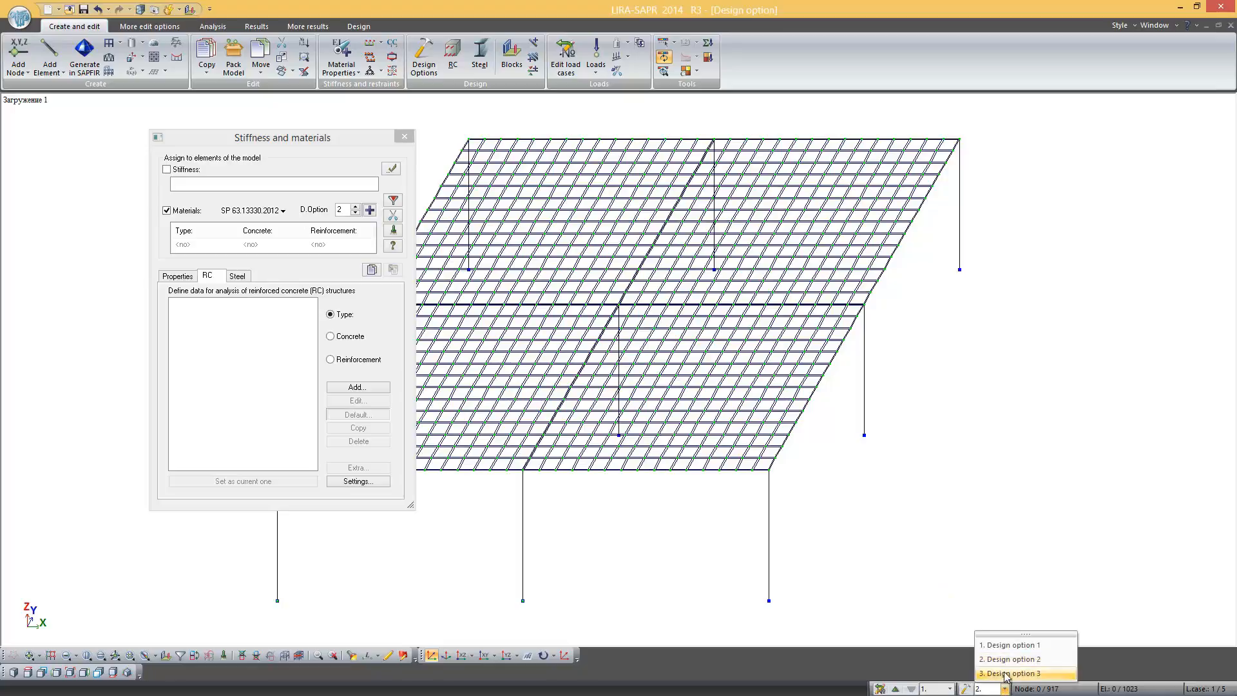
{"action": "left_click", "coordinate": [1007, 645]}
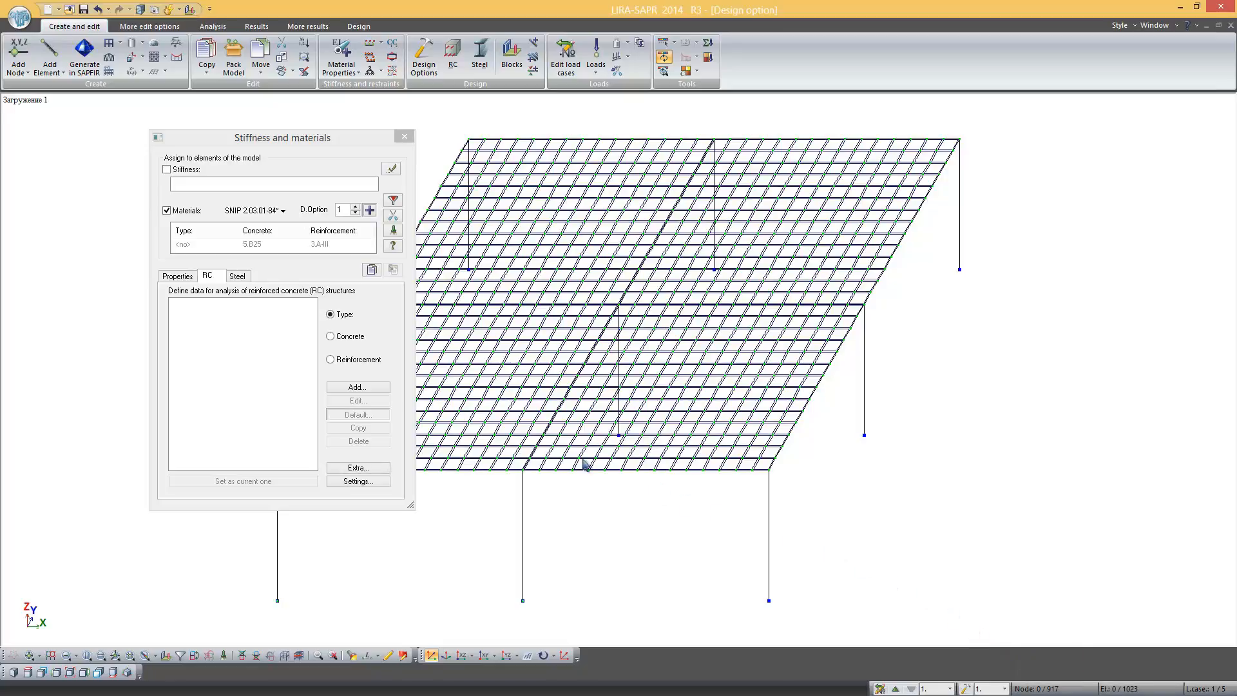
{"action": "left_click", "coordinate": [377, 392]}
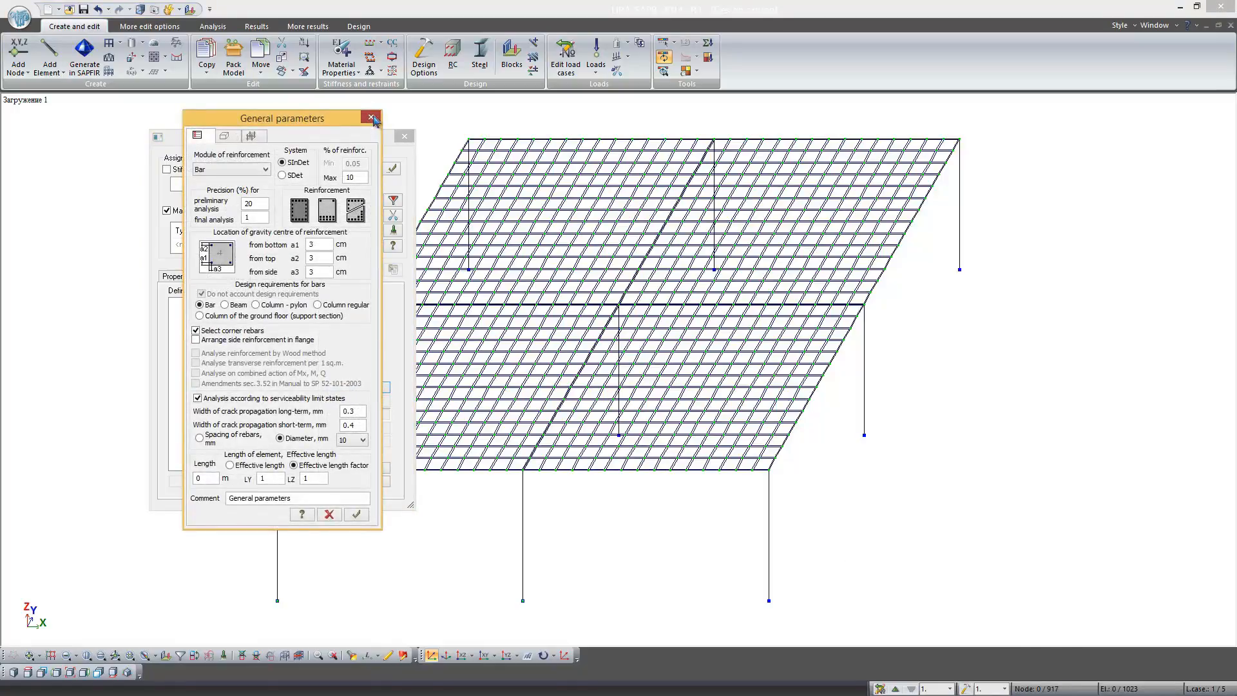
{"action": "left_click", "coordinate": [371, 118]}
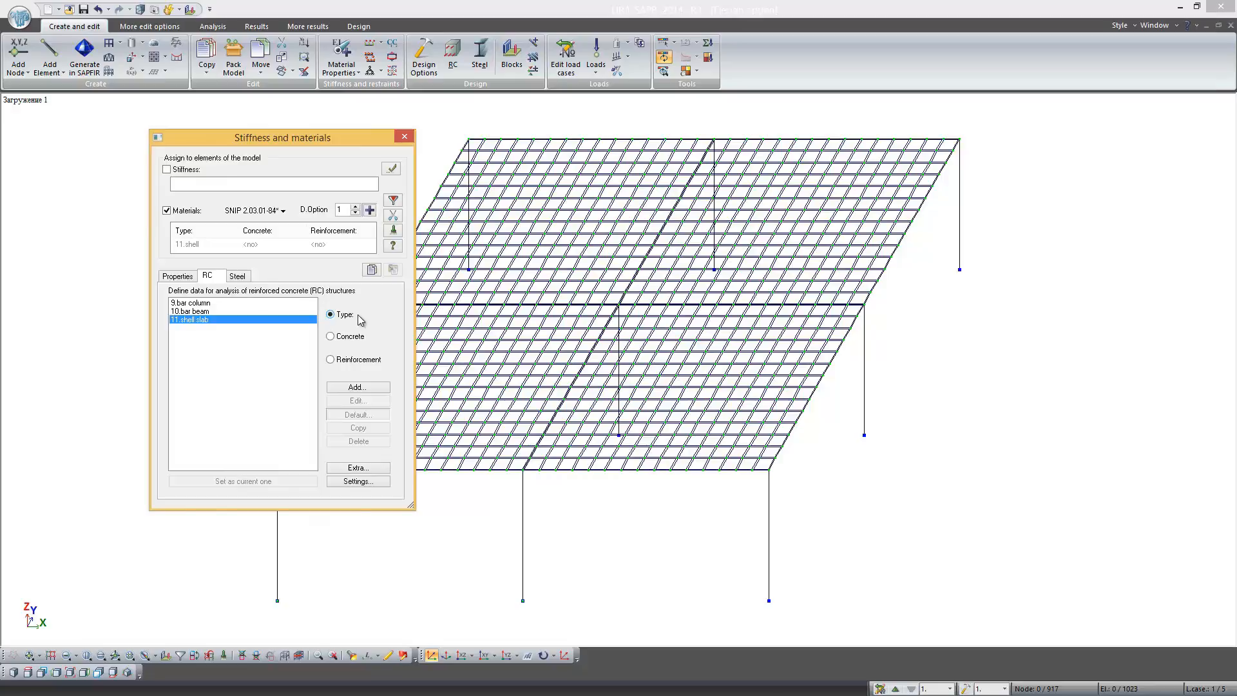
- Add heavyweight B25 concrete and a reinforcement set with A-III longitudinal and A-I transverse bars to design option 1
{"action": "left_click", "coordinate": [332, 338]}
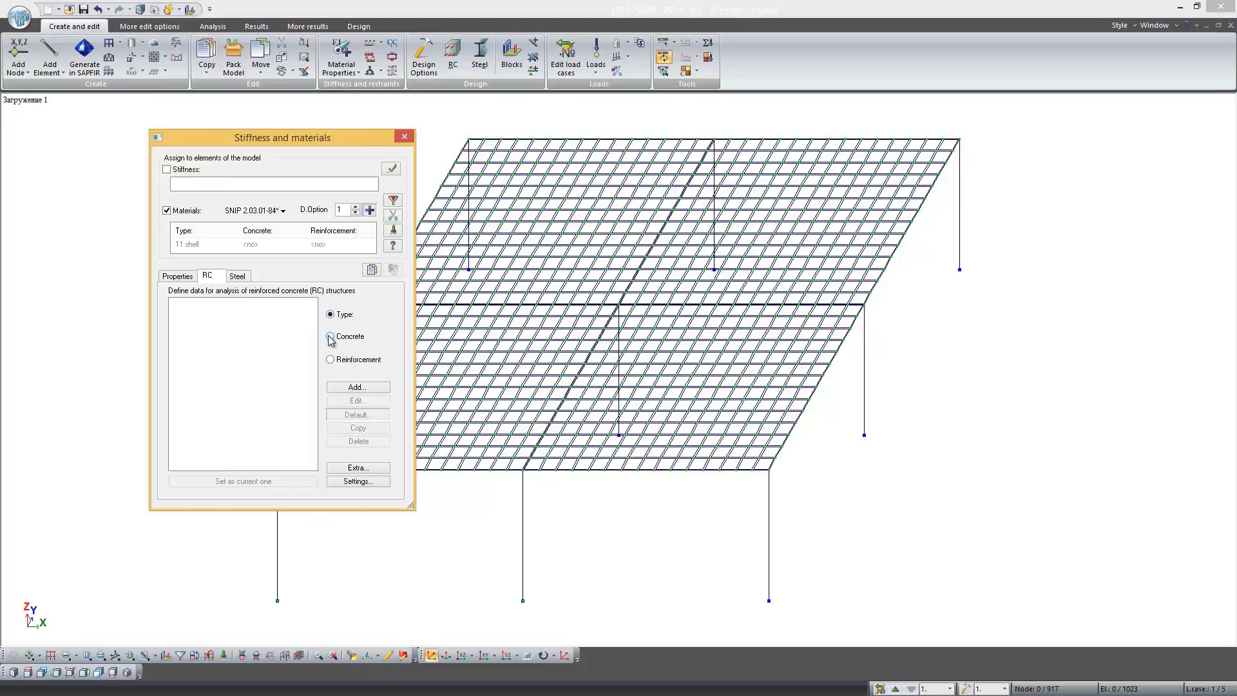
{"action": "left_click", "coordinate": [361, 387]}
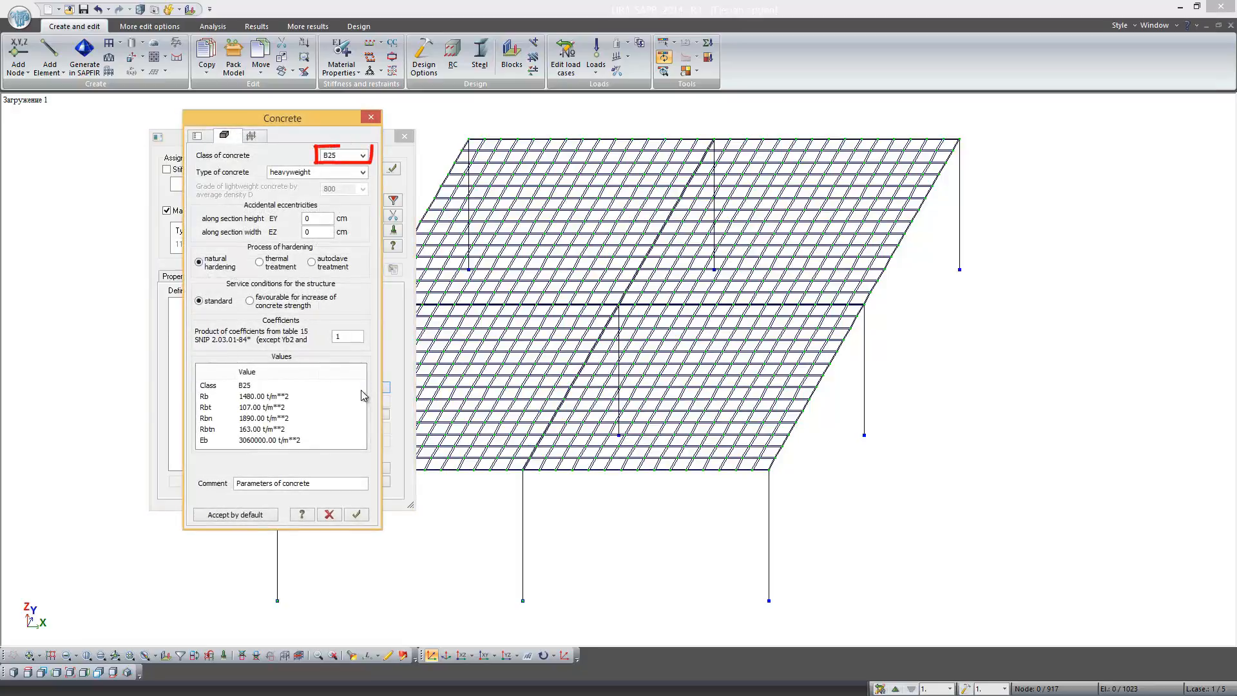
{"action": "left_click", "coordinate": [361, 516]}
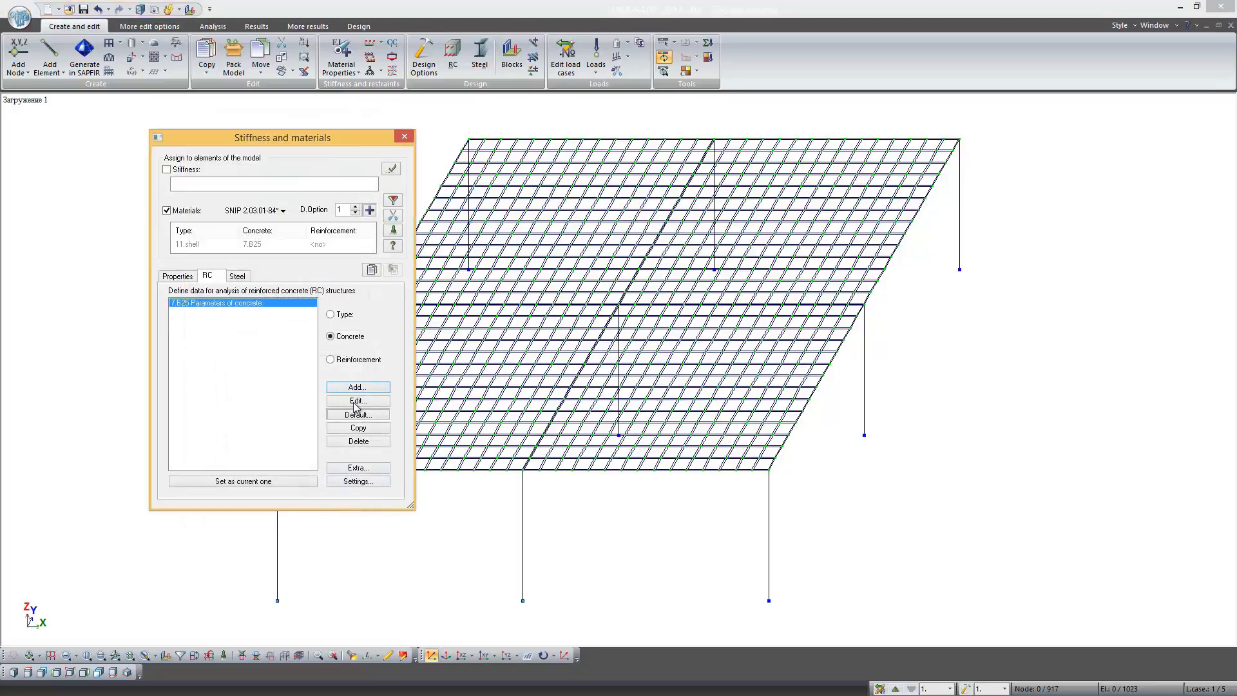
{"action": "left_click", "coordinate": [331, 360]}
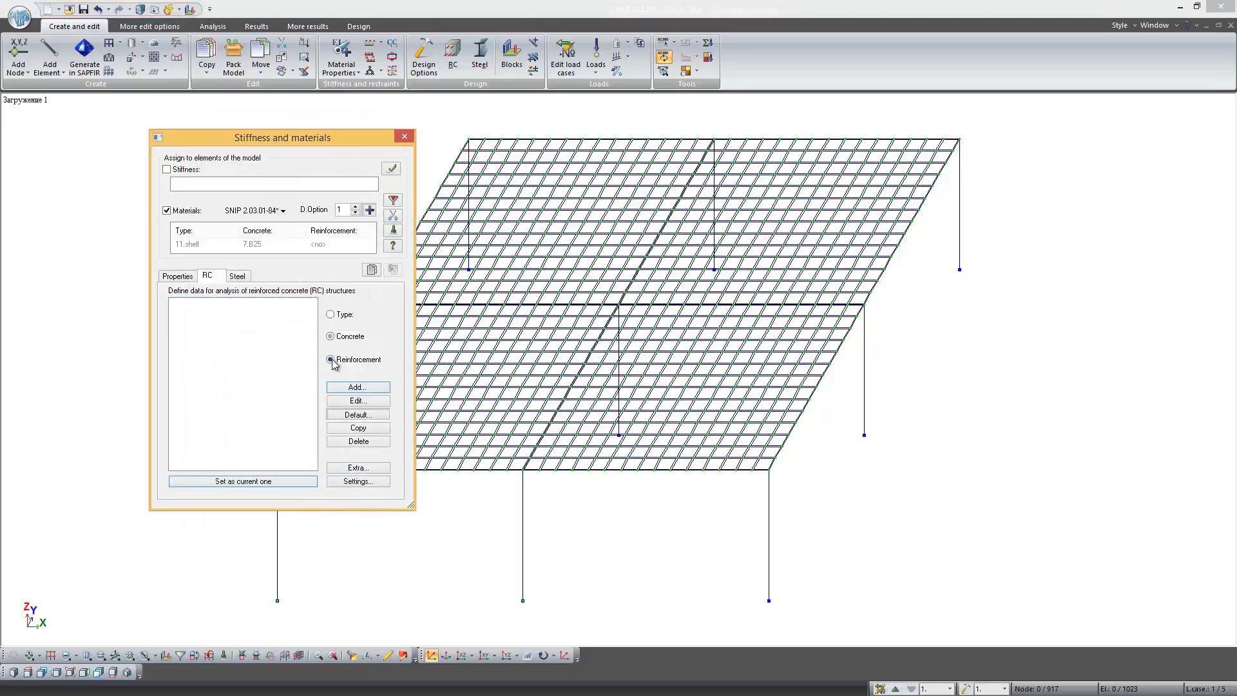
{"action": "left_click", "coordinate": [357, 386]}
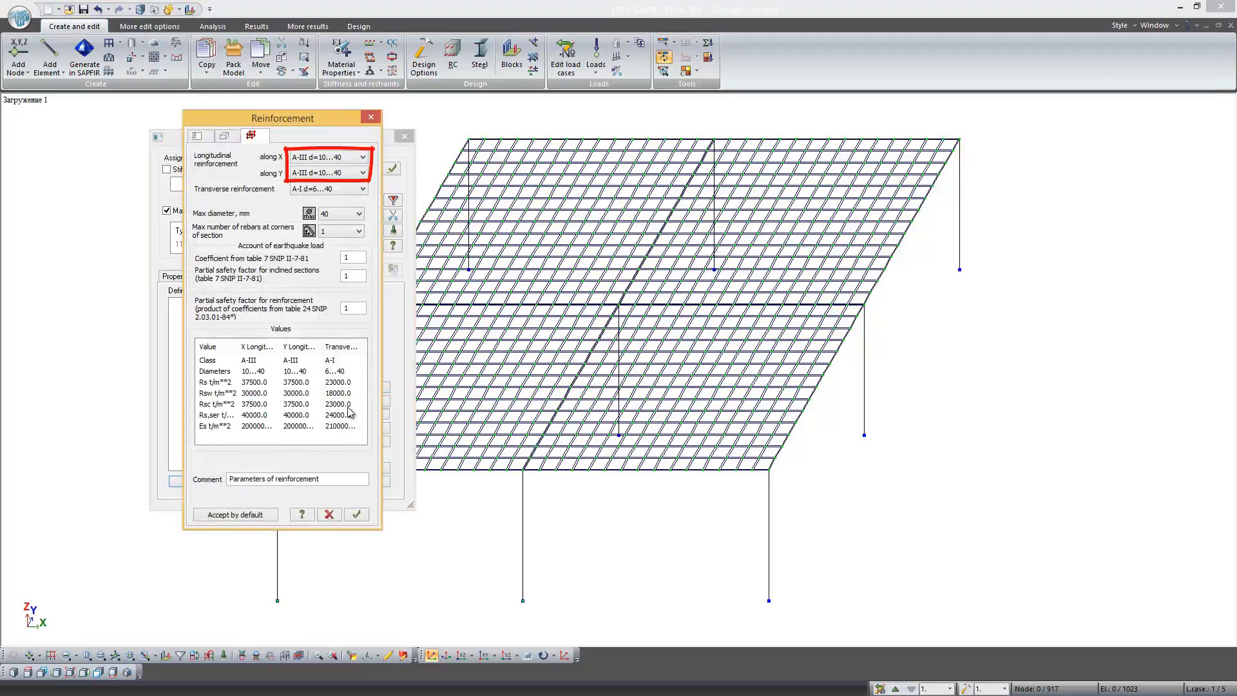
{"action": "left_click", "coordinate": [356, 515]}
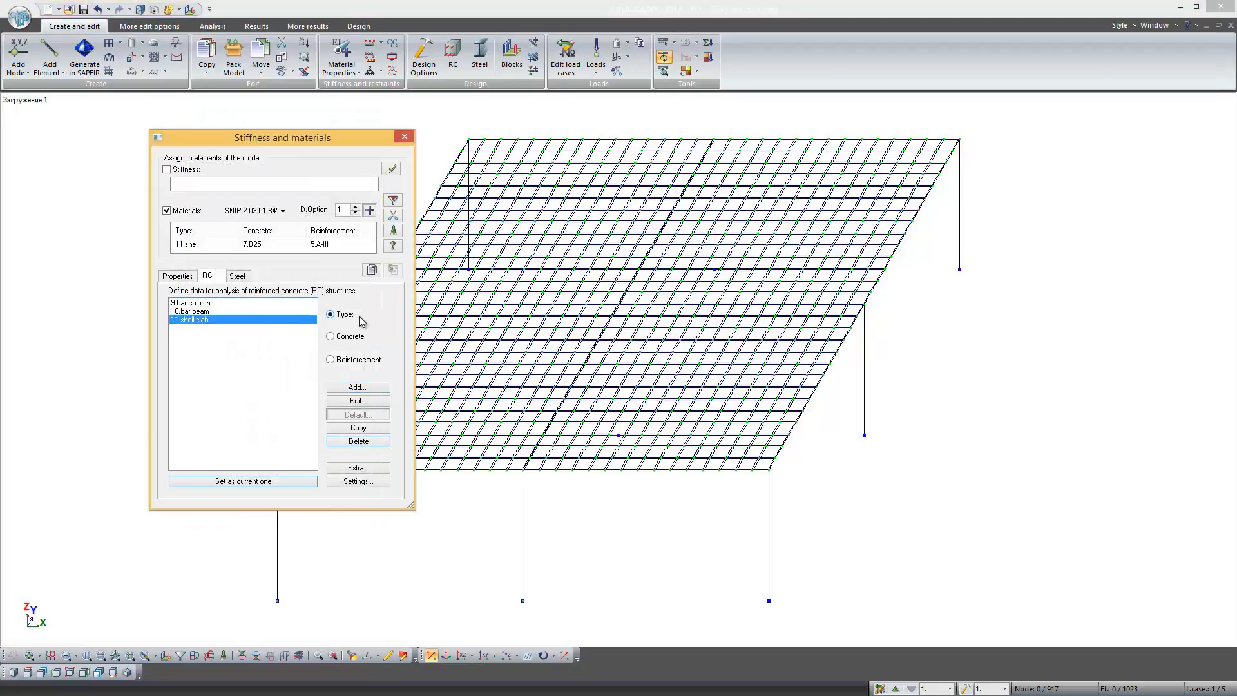
- Switch the material data to design option 2 and add a concrete of class B15 to it
{"action": "left_click", "coordinate": [355, 207]}
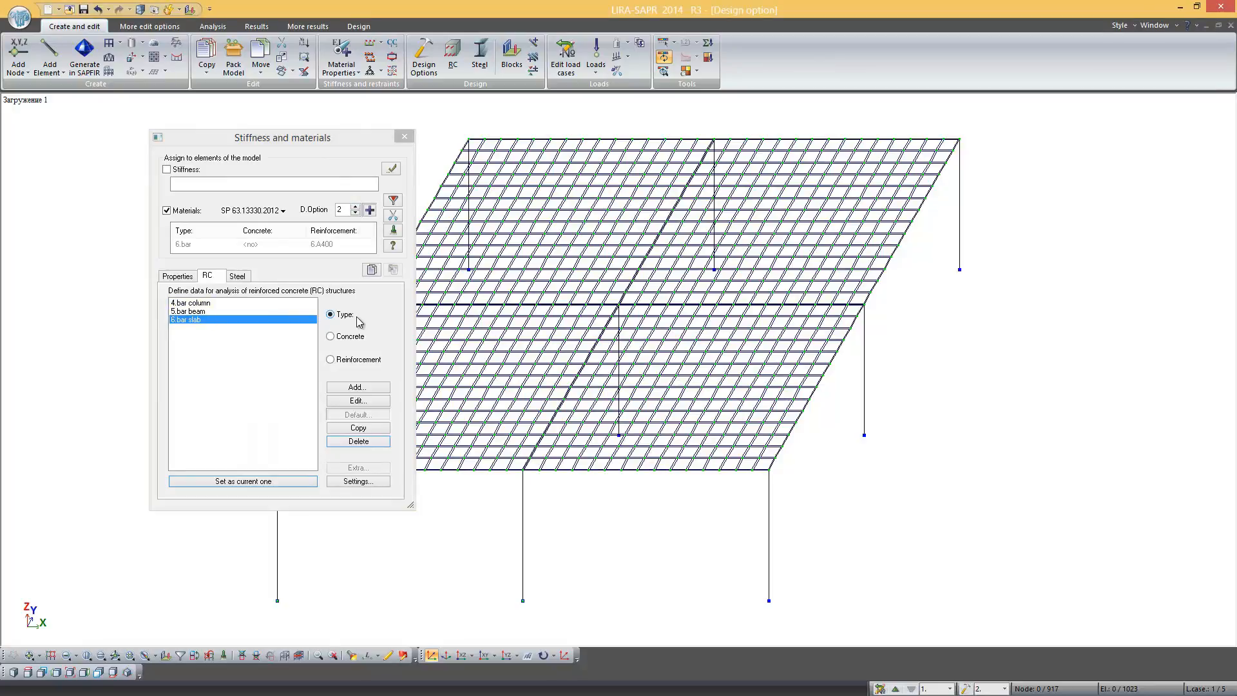
{"action": "left_click", "coordinate": [331, 337]}
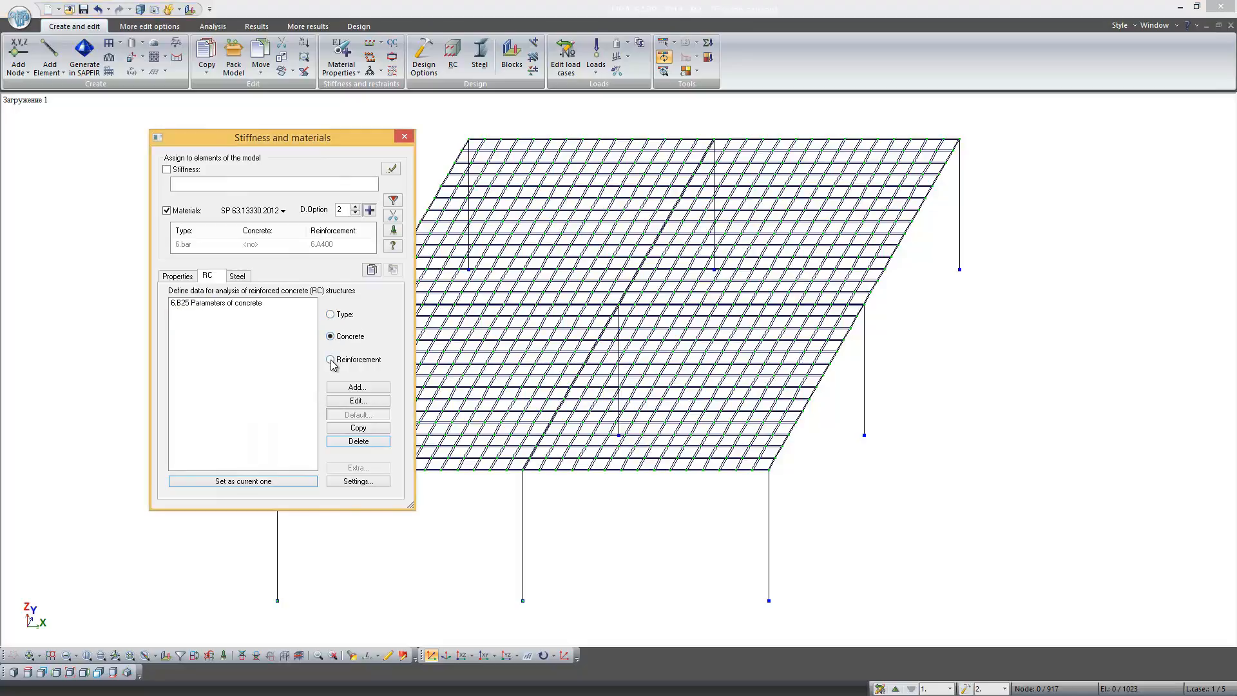
{"action": "left_click", "coordinate": [331, 361]}
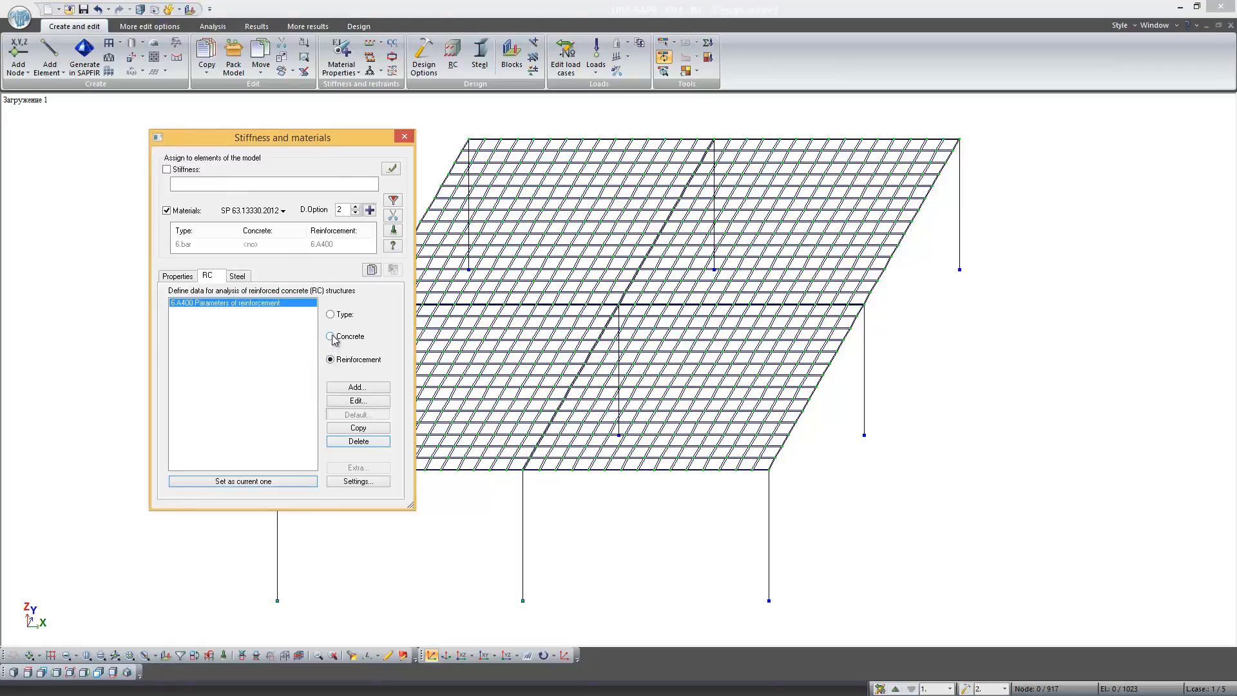
{"action": "left_click", "coordinate": [332, 337]}
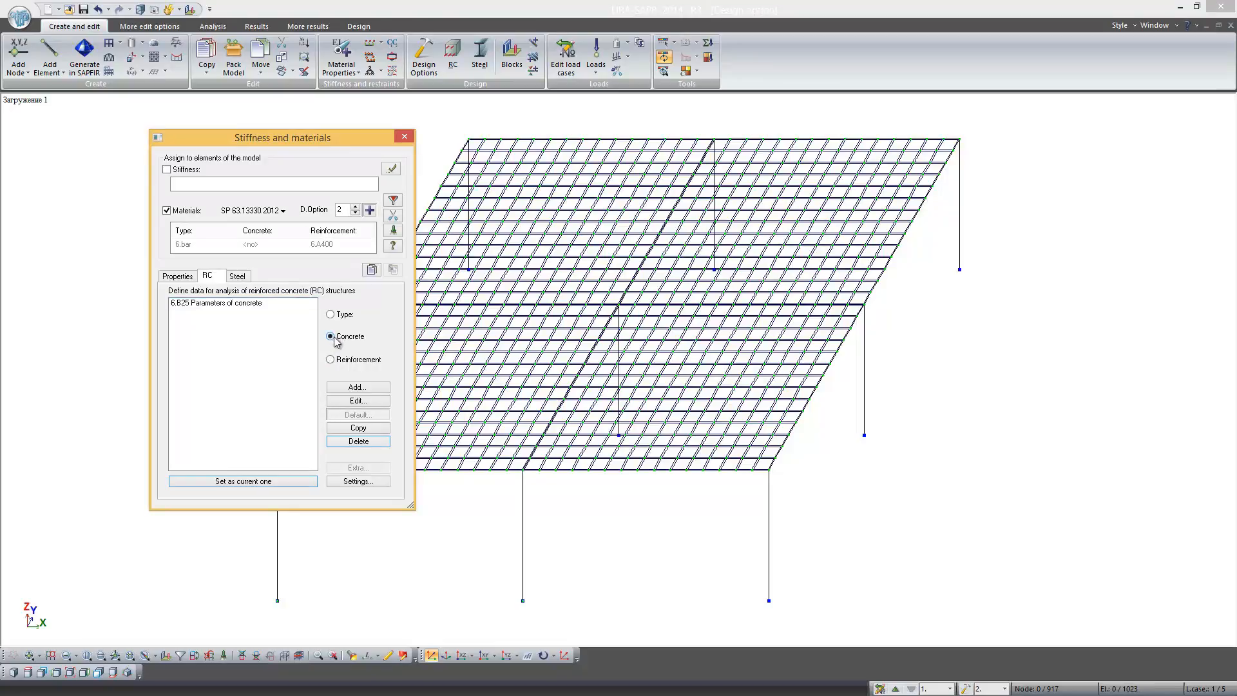
{"action": "left_click", "coordinate": [364, 387]}
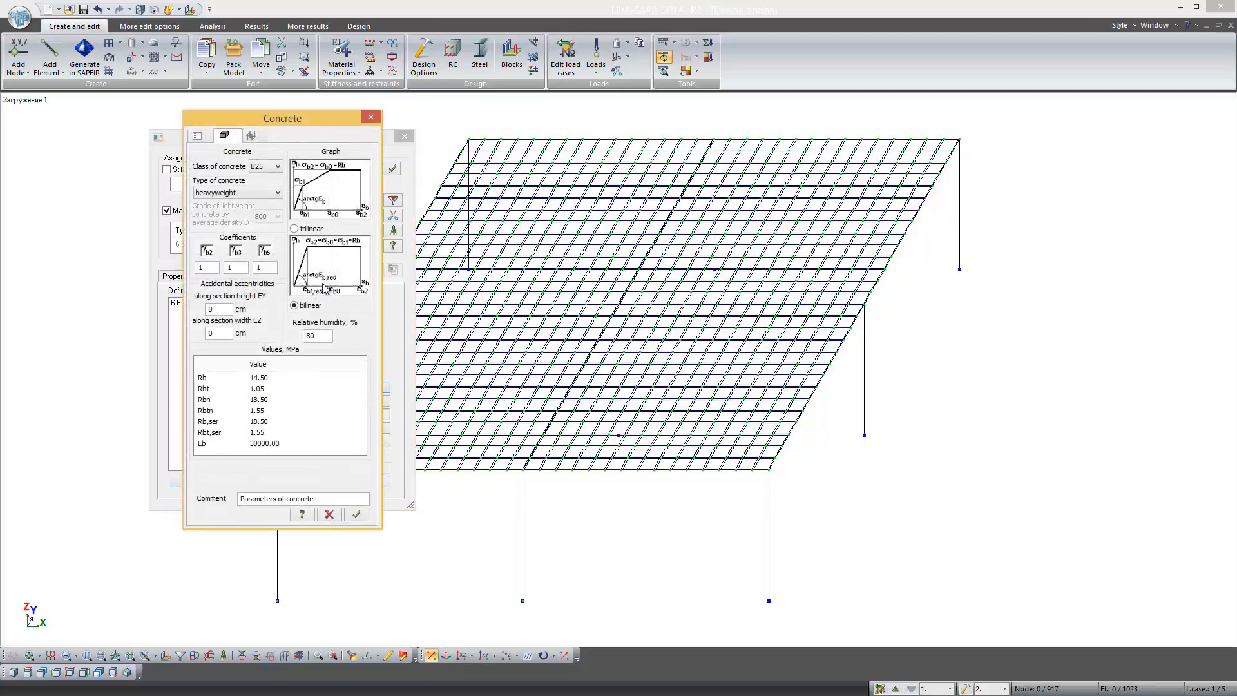
{"action": "left_click", "coordinate": [277, 168]}
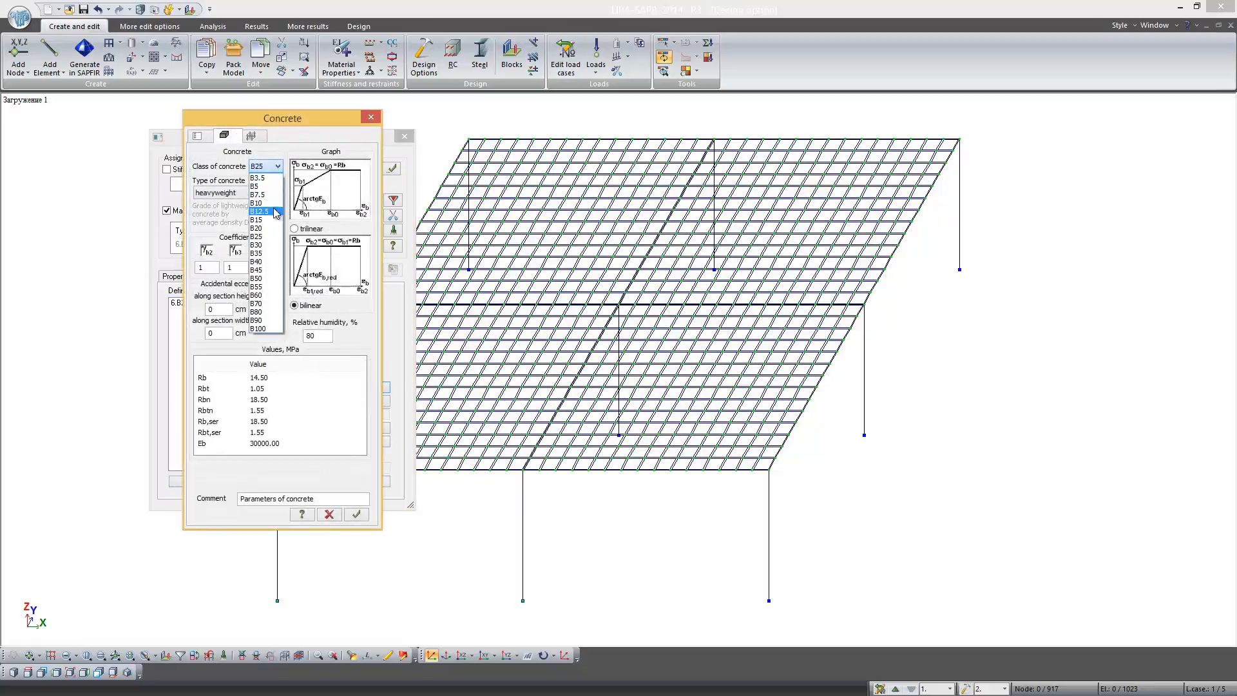
{"action": "left_click", "coordinate": [258, 220]}
{"action": "left_click", "coordinate": [359, 513]}
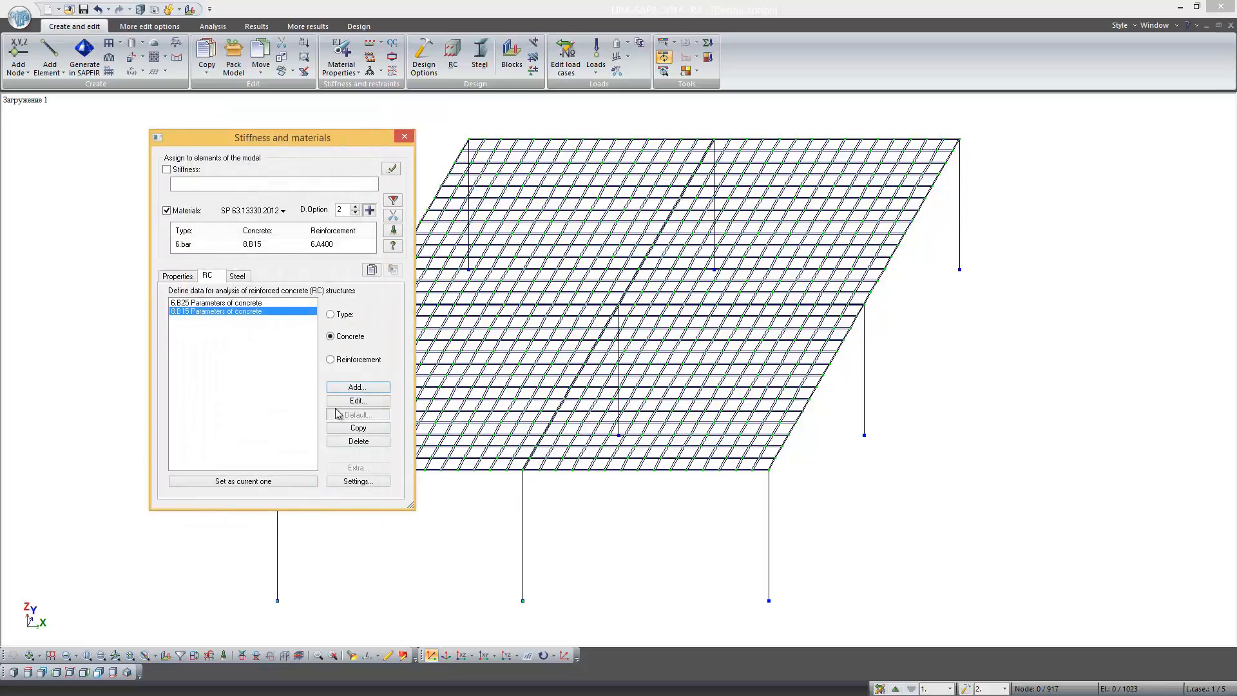
- Add a reinforcement set with A240 longitudinal bars along X and Y to design option 2
{"action": "left_click", "coordinate": [331, 360]}
{"action": "left_click", "coordinate": [355, 387]}
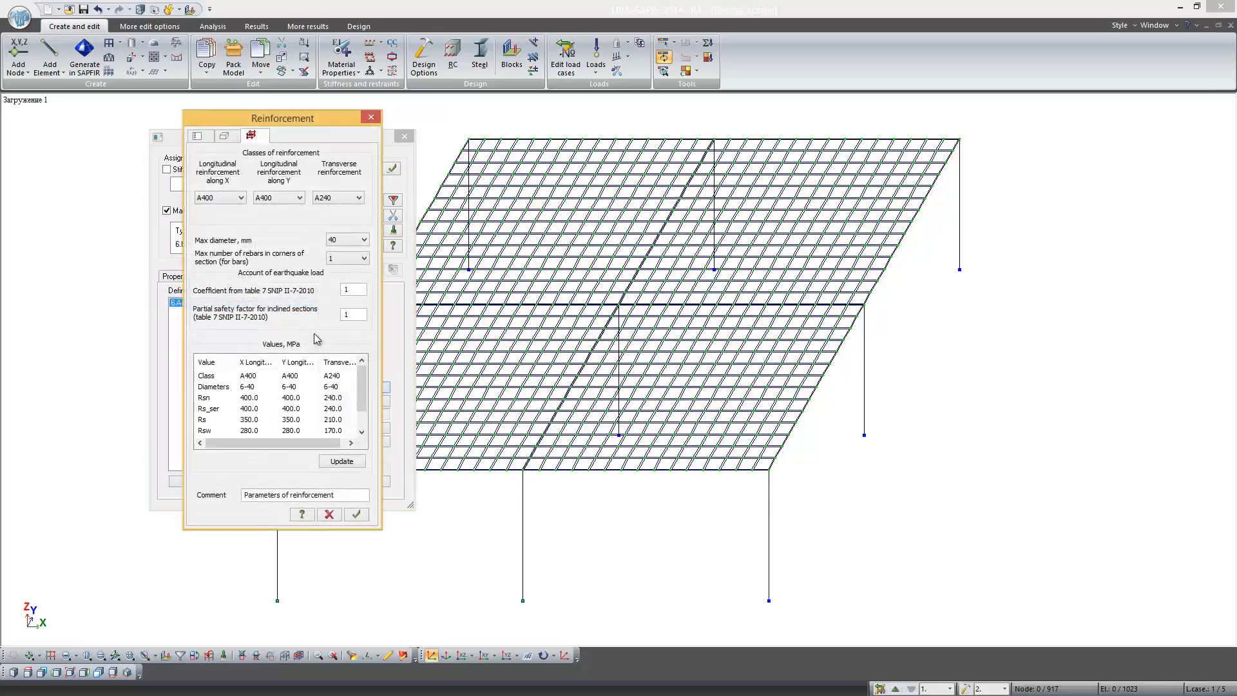
{"action": "left_click", "coordinate": [240, 198]}
{"action": "left_click", "coordinate": [205, 210]}
{"action": "left_click", "coordinate": [271, 198]}
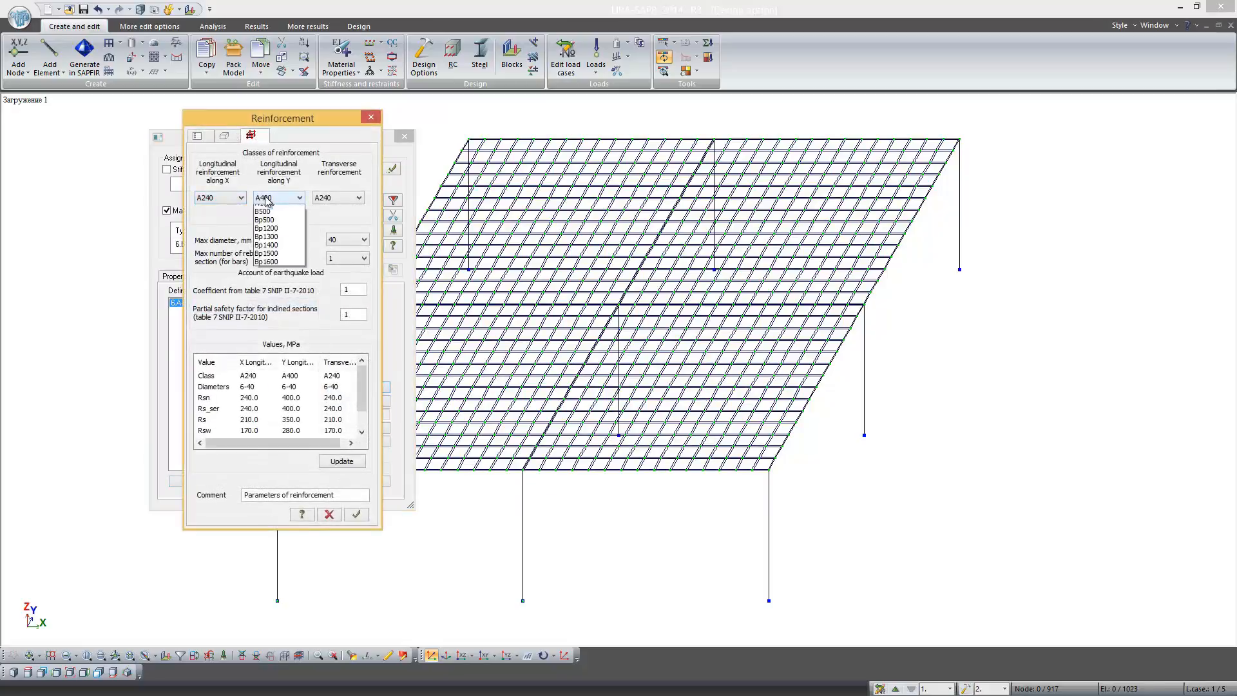
{"action": "left_click", "coordinate": [267, 210]}
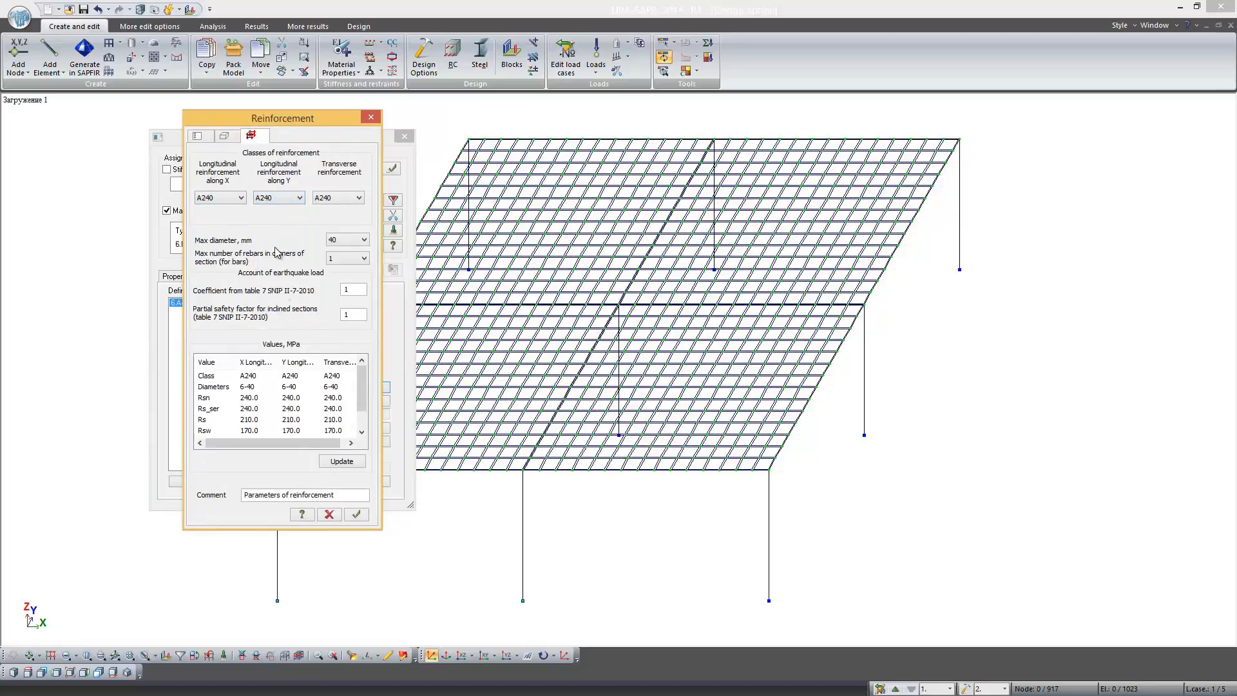
{"action": "left_click", "coordinate": [356, 514]}
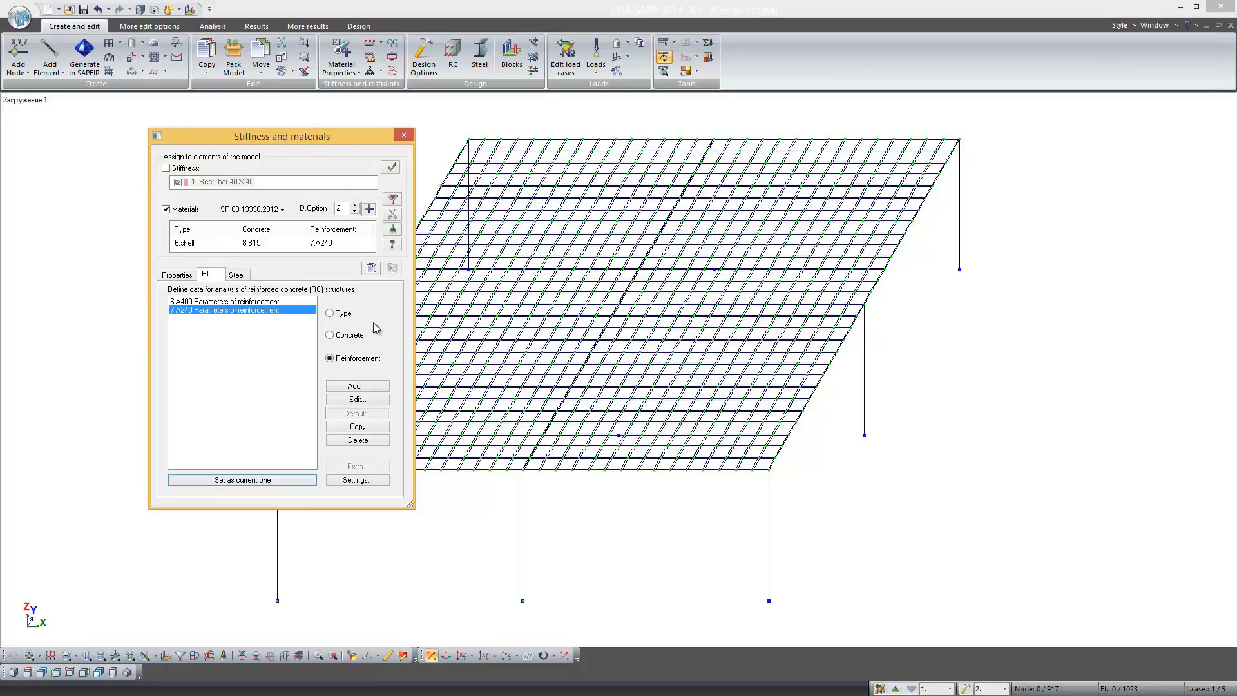
- Switch the material data to design option 1 and assign the column bar type with its B25 and A-III materials to all columns
{"action": "left_click", "coordinate": [355, 212]}
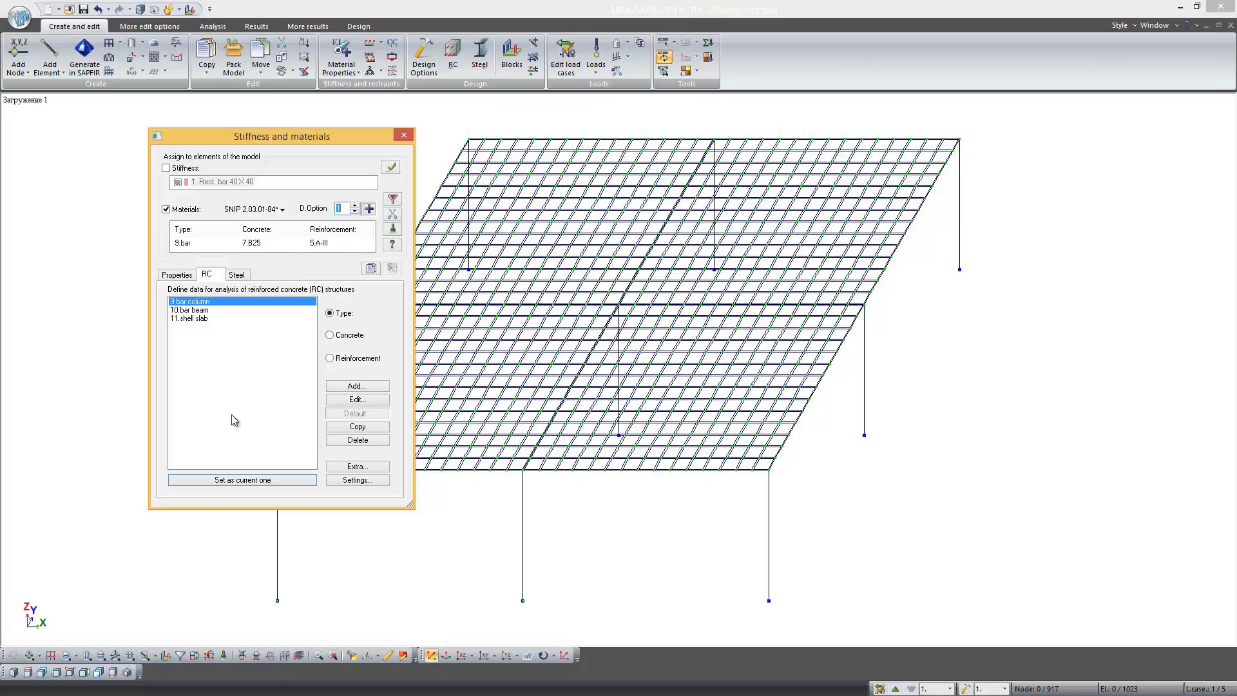
{"action": "left_click", "coordinate": [87, 654]}
{"action": "left_click_drag", "start_coordinate": [214, 112], "coordinate": [951, 624]}
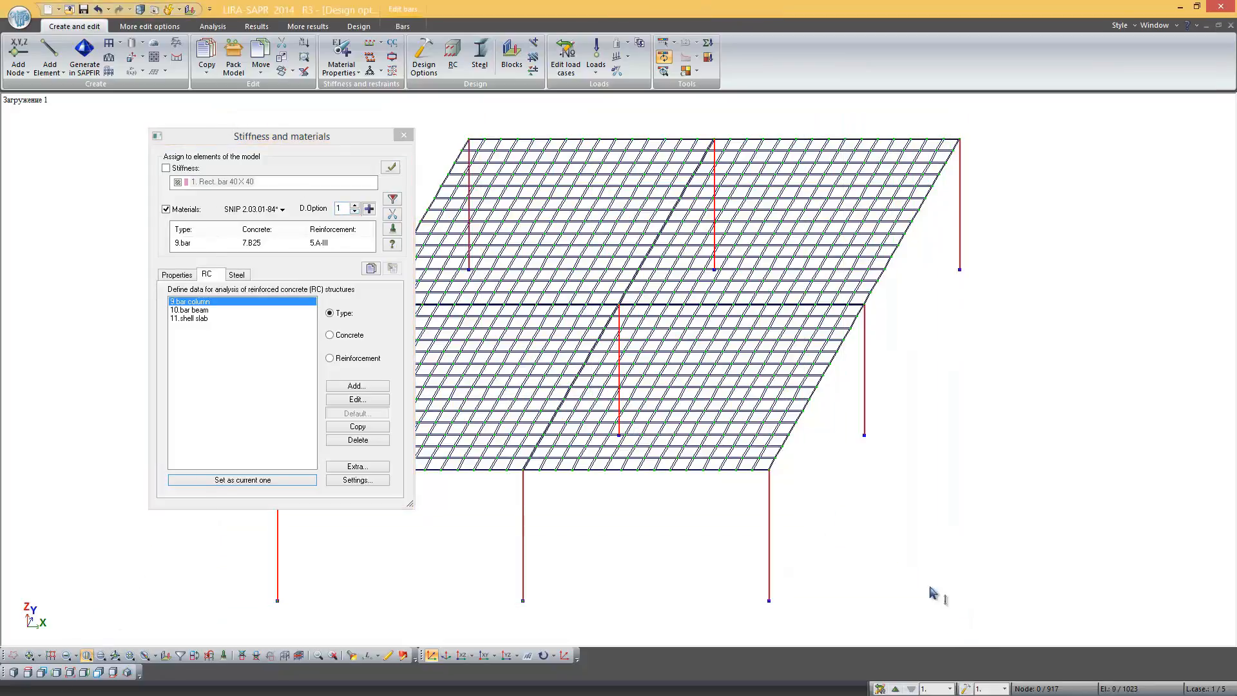
{"action": "left_click", "coordinate": [392, 167]}
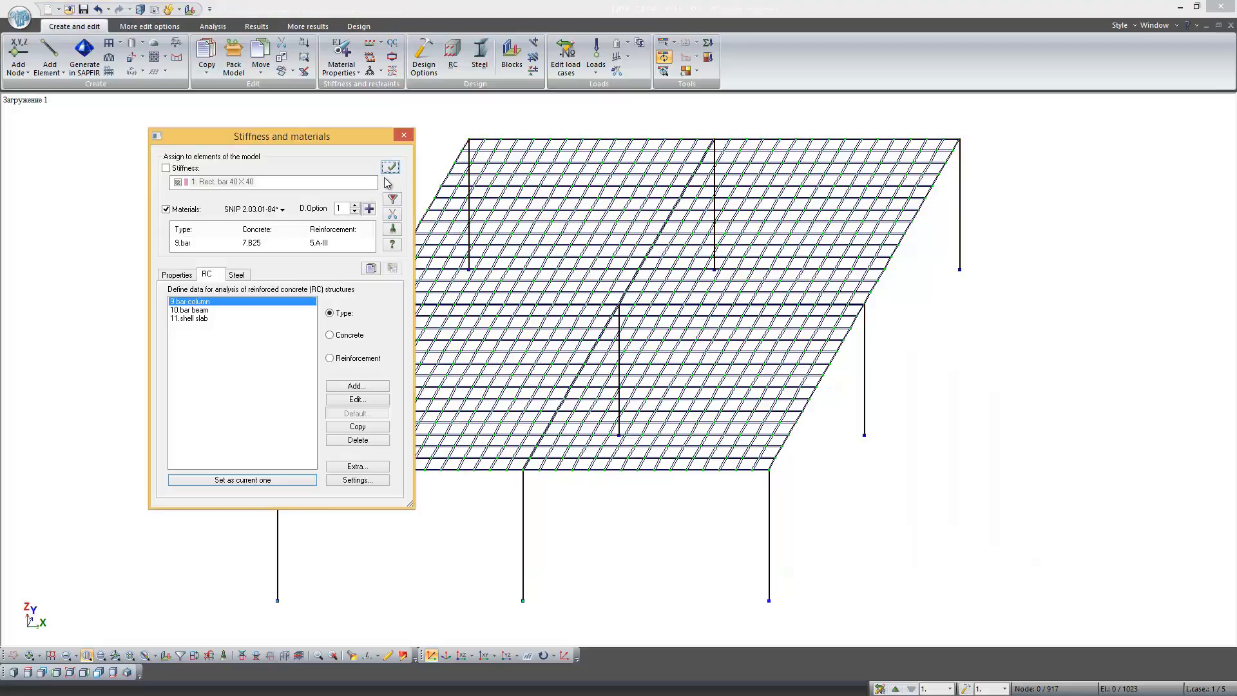
- Assign the beam bar type with B25 concrete and A-III reinforcement to all horizontal beams in design option 1
{"action": "left_click", "coordinate": [202, 310]}
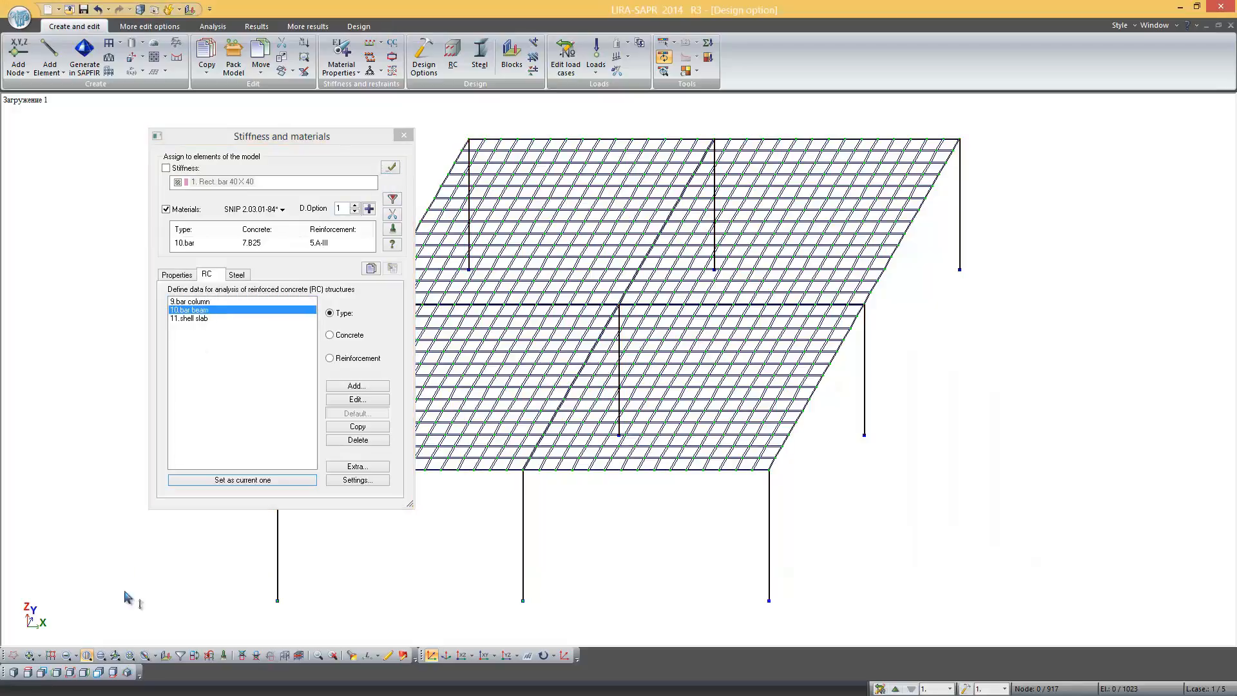
{"action": "left_click_drag", "start_coordinate": [224, 111], "coordinate": [936, 460]}
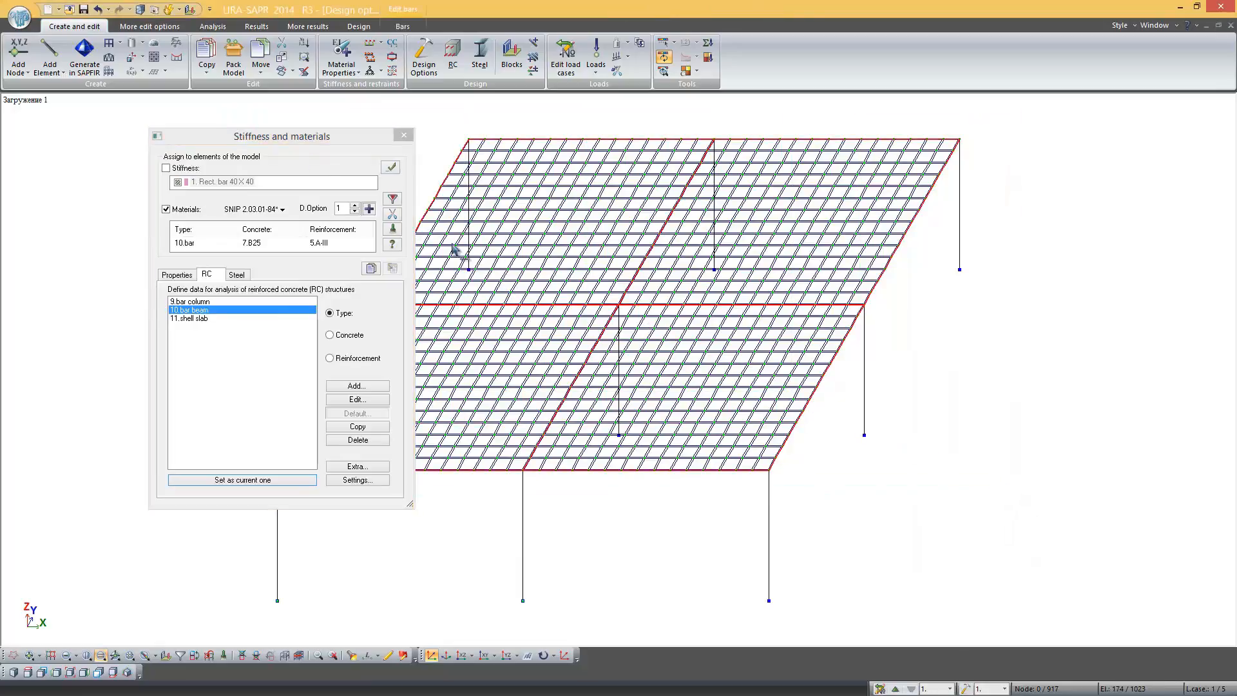
{"action": "left_click", "coordinate": [391, 167]}
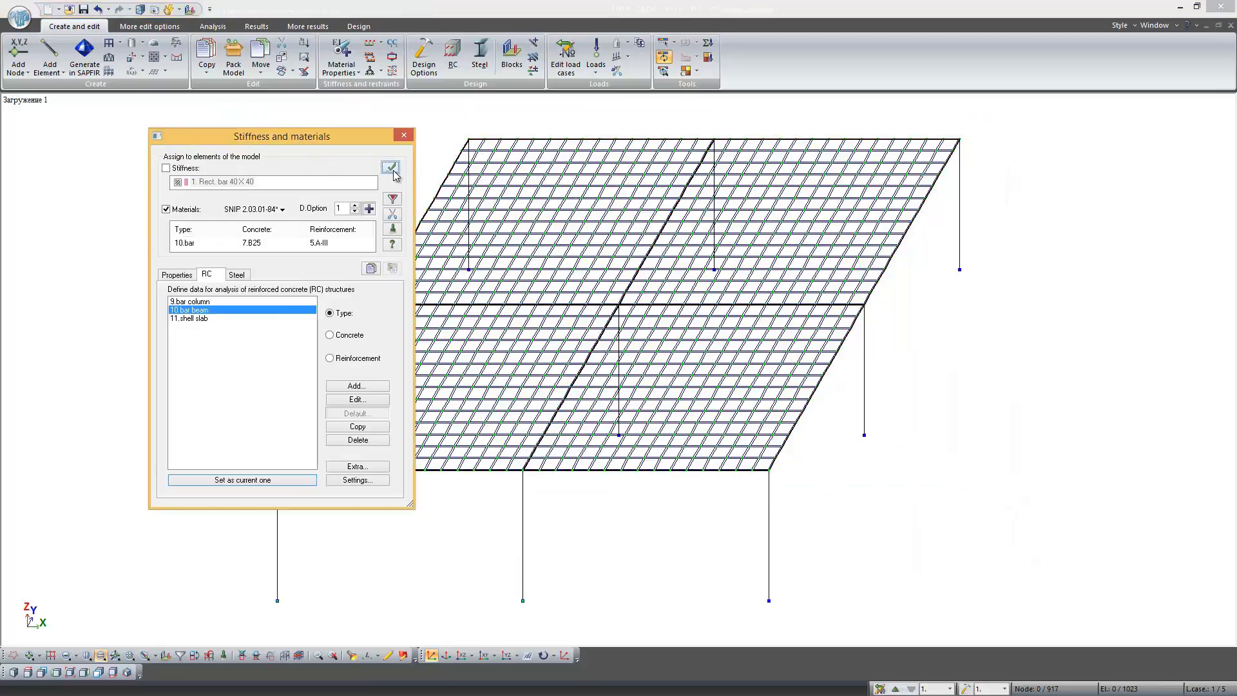
- Assign the slab shell type with B25 and A-III materials to the floor slab elements in design option 1 and close the materials dialog
{"action": "left_click", "coordinate": [203, 319]}
{"action": "left_click", "coordinate": [70, 655]}
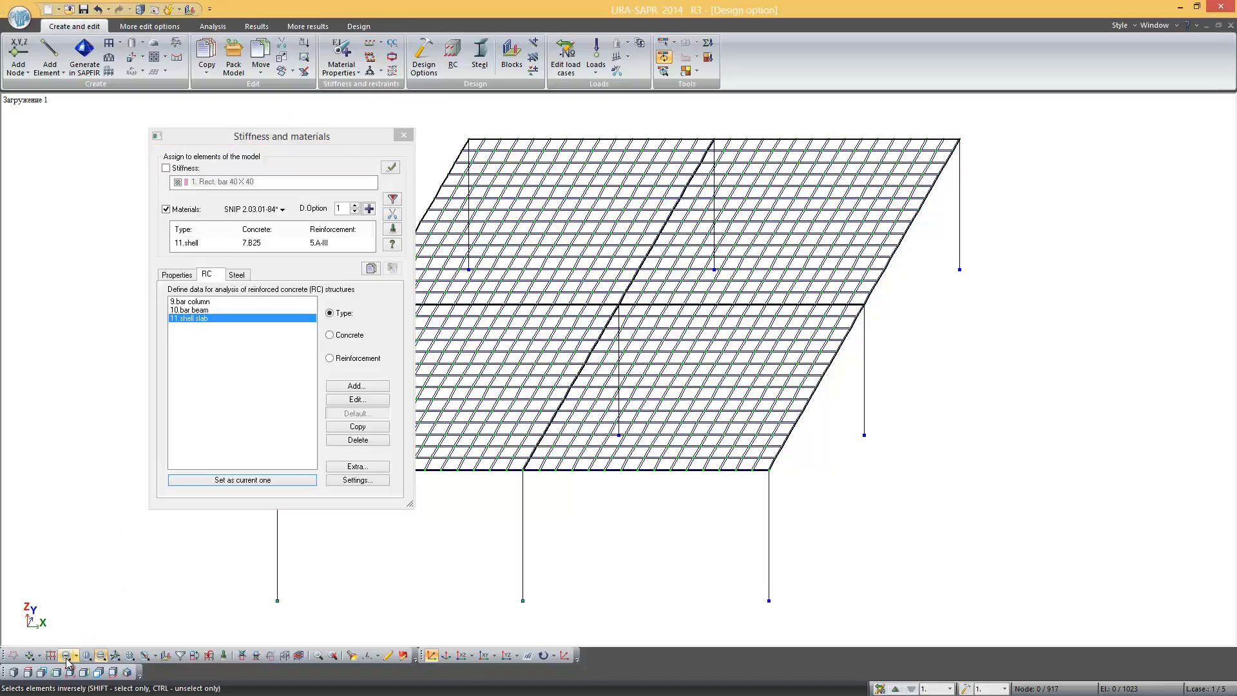
{"action": "left_click_drag", "start_coordinate": [242, 99], "coordinate": [1044, 513]}
{"action": "left_click", "coordinate": [392, 167]}
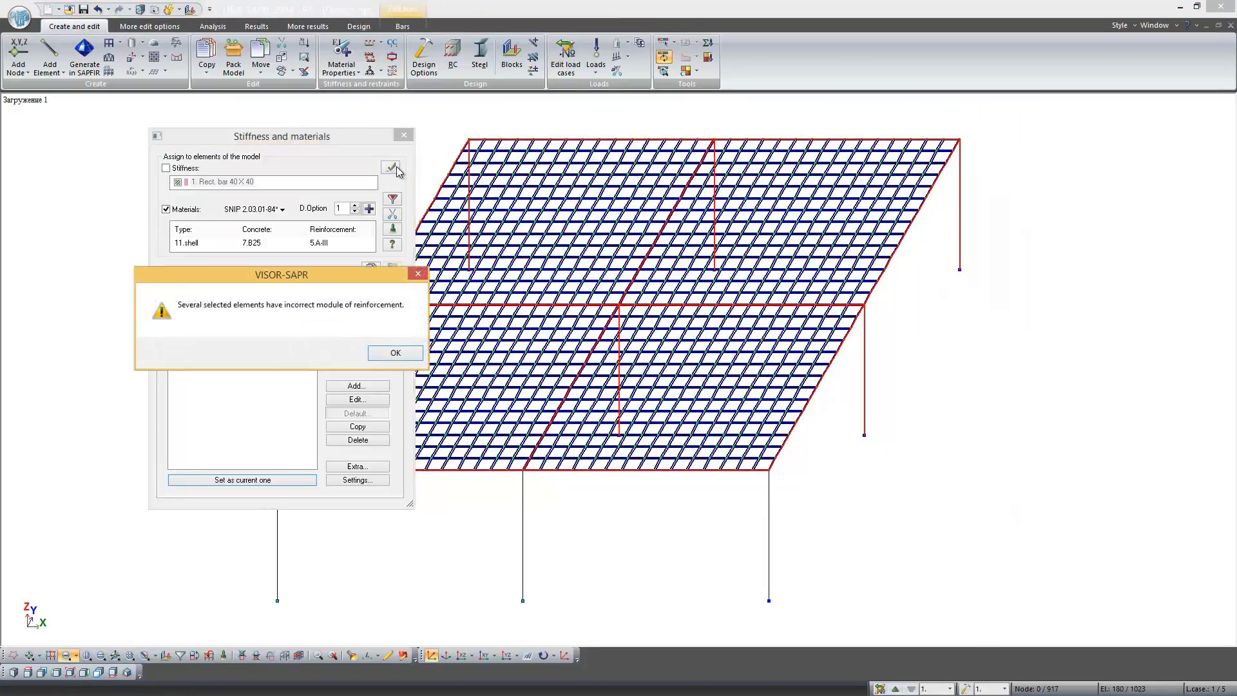
{"action": "left_click", "coordinate": [407, 352]}
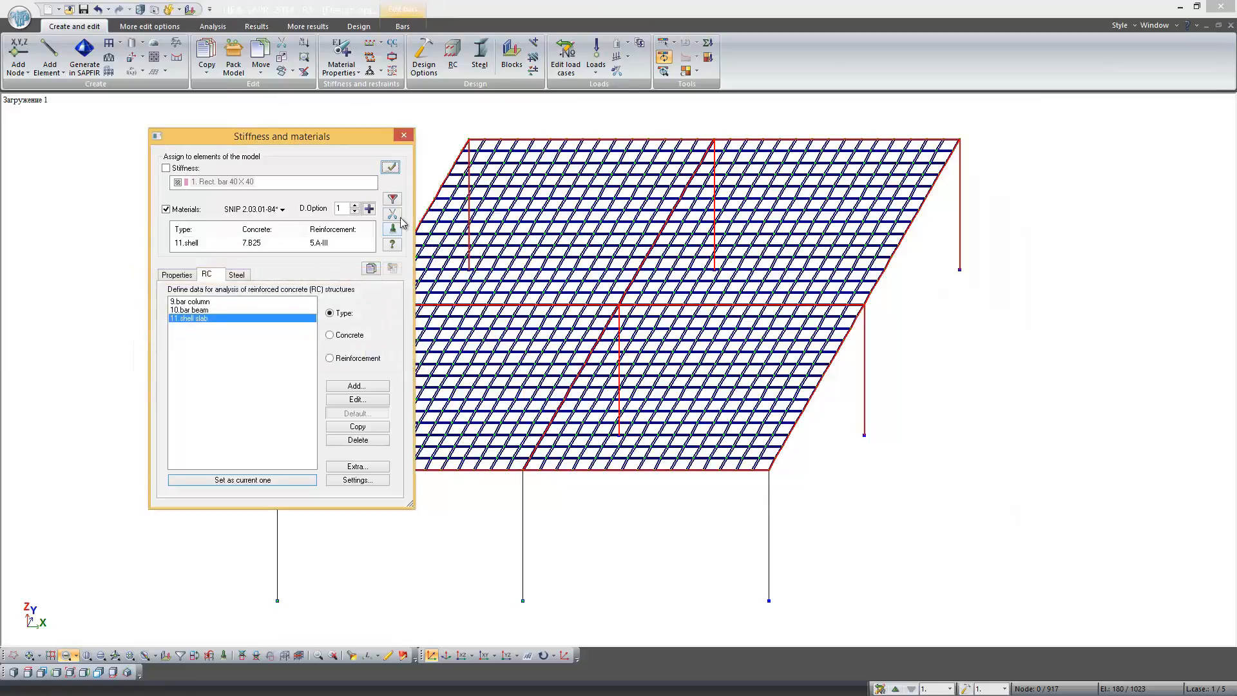
{"action": "left_click", "coordinate": [404, 135]}
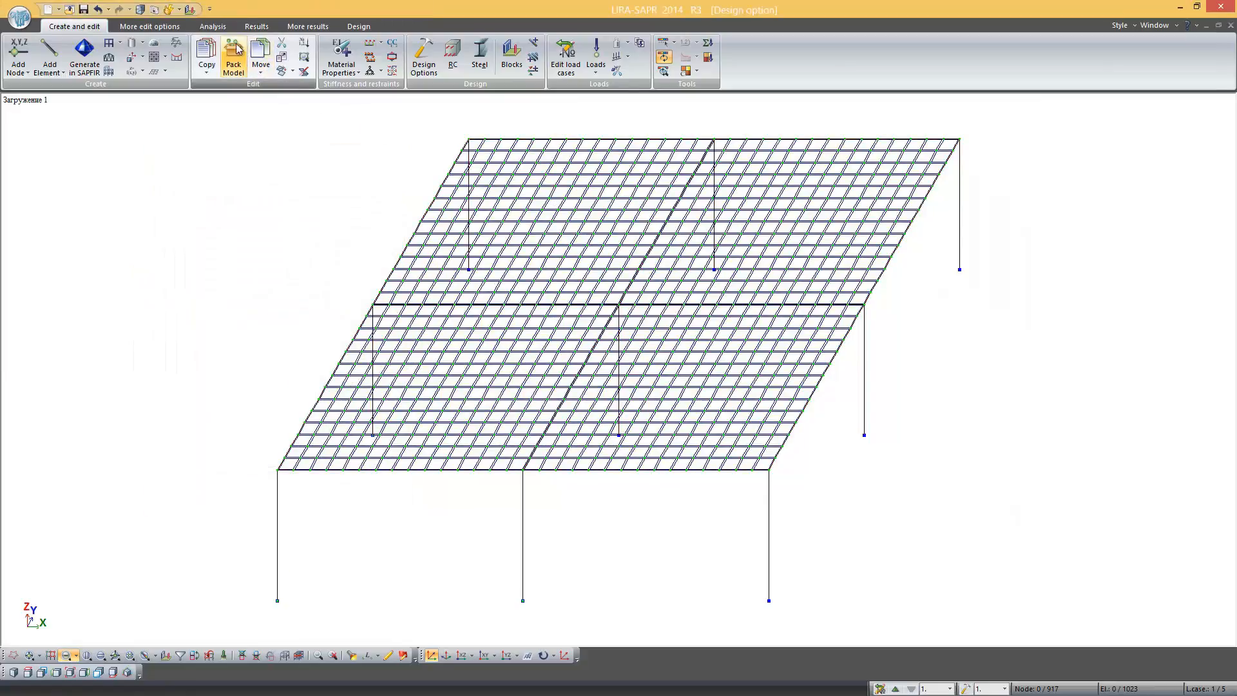
- Review the design combinations of forces table and the design combinations of loads, closing each without changes
{"action": "left_click", "coordinate": [213, 26]}
{"action": "left_click", "coordinate": [215, 55]}
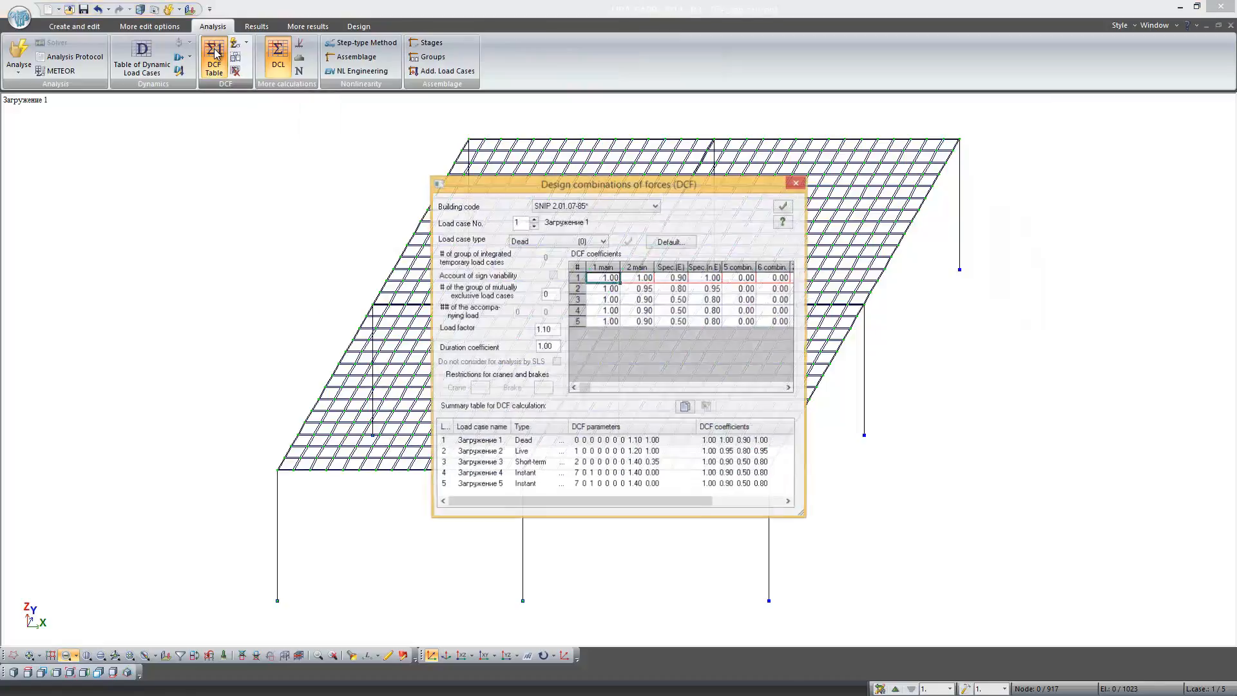
{"action": "left_click", "coordinate": [797, 183]}
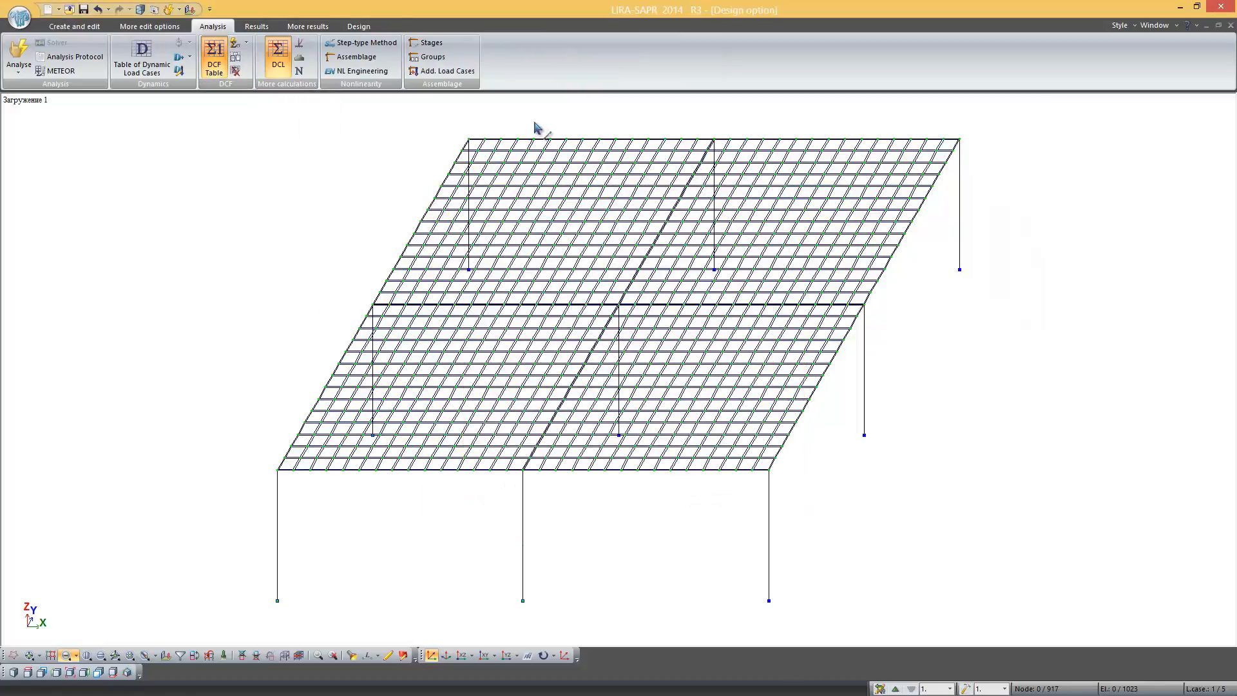
{"action": "left_click", "coordinate": [287, 62]}
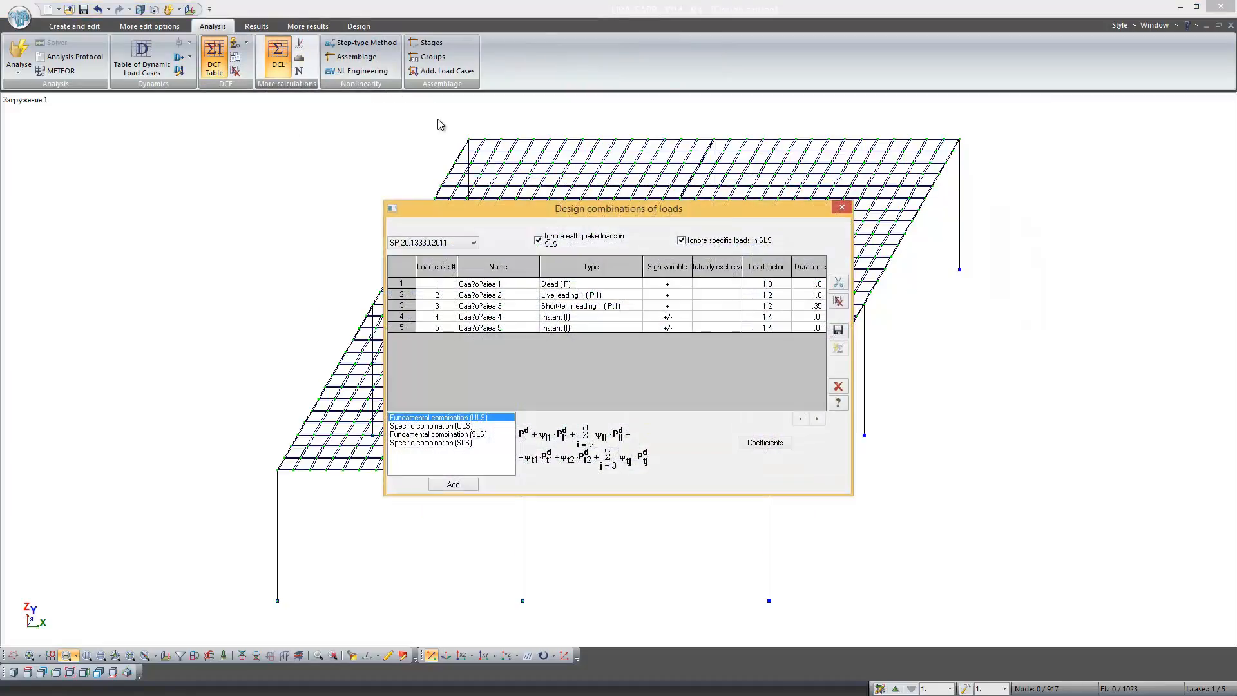
{"action": "left_click", "coordinate": [849, 209]}
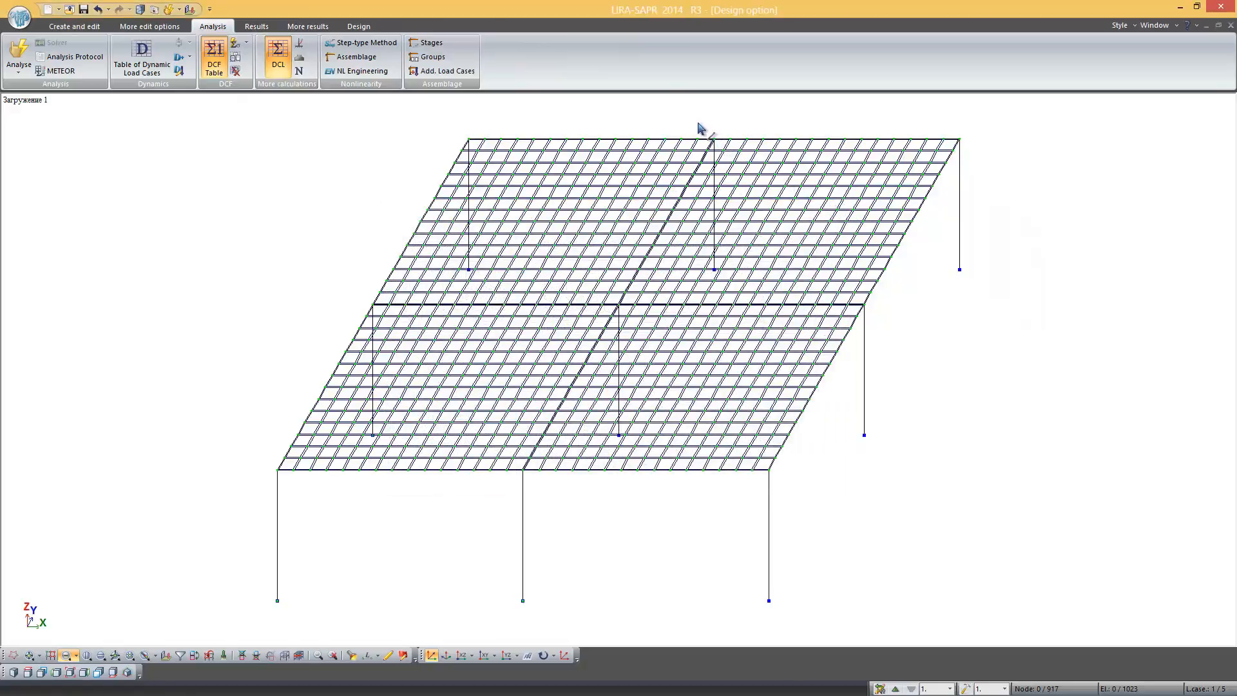
- Run the model analysis and bring up the design tools for the reinforcement results of the design options
{"action": "left_click", "coordinate": [18, 53]}
{"action": "left_click", "coordinate": [361, 27]}
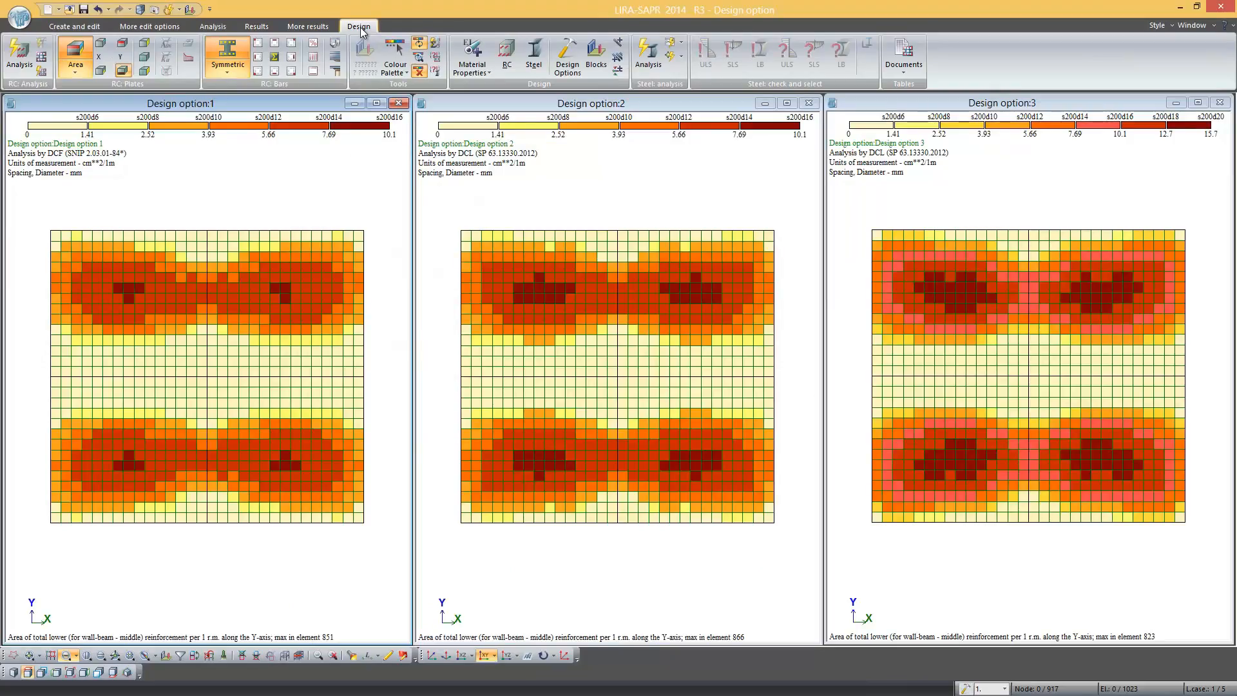